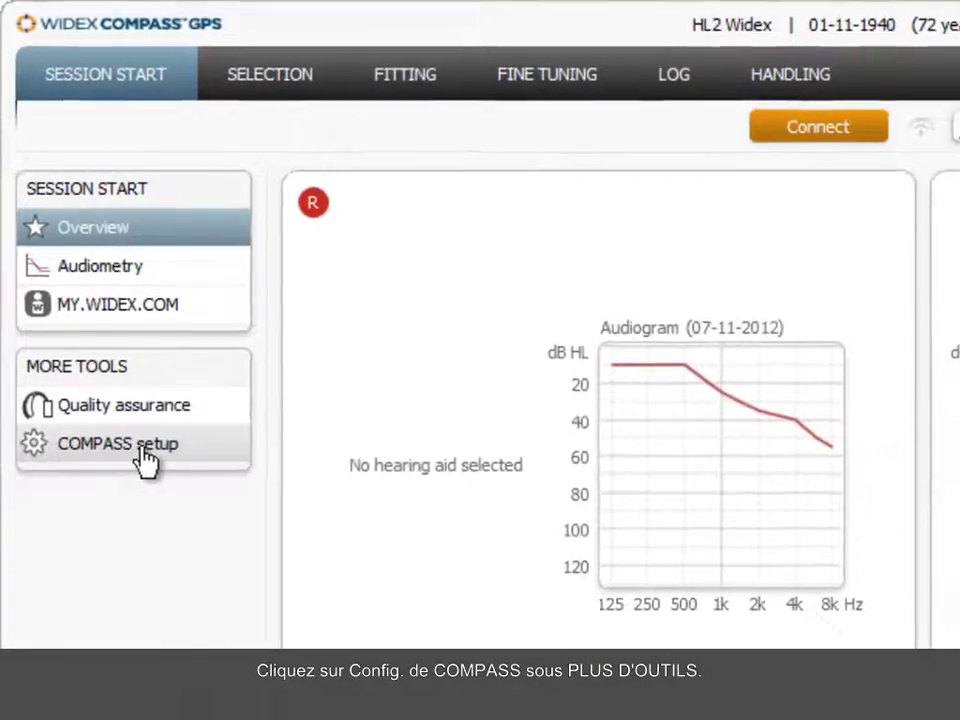
Step: Open the COMPASS setup and review the choices for language, hearing aid battery low warning and COMPASS Improvement Program
click(147, 462)
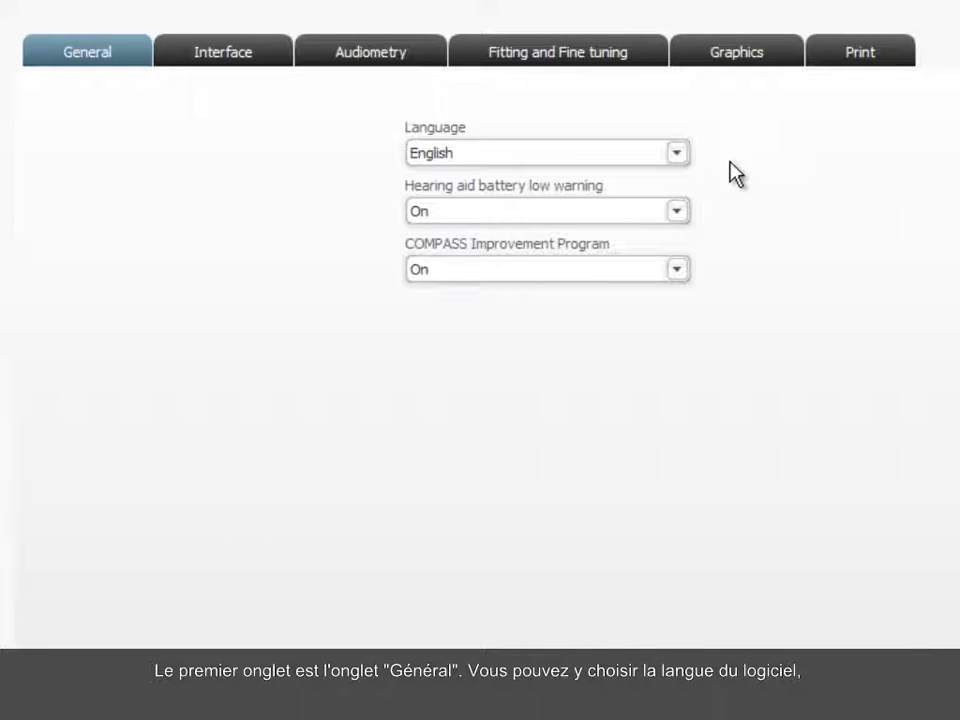
click(686, 160)
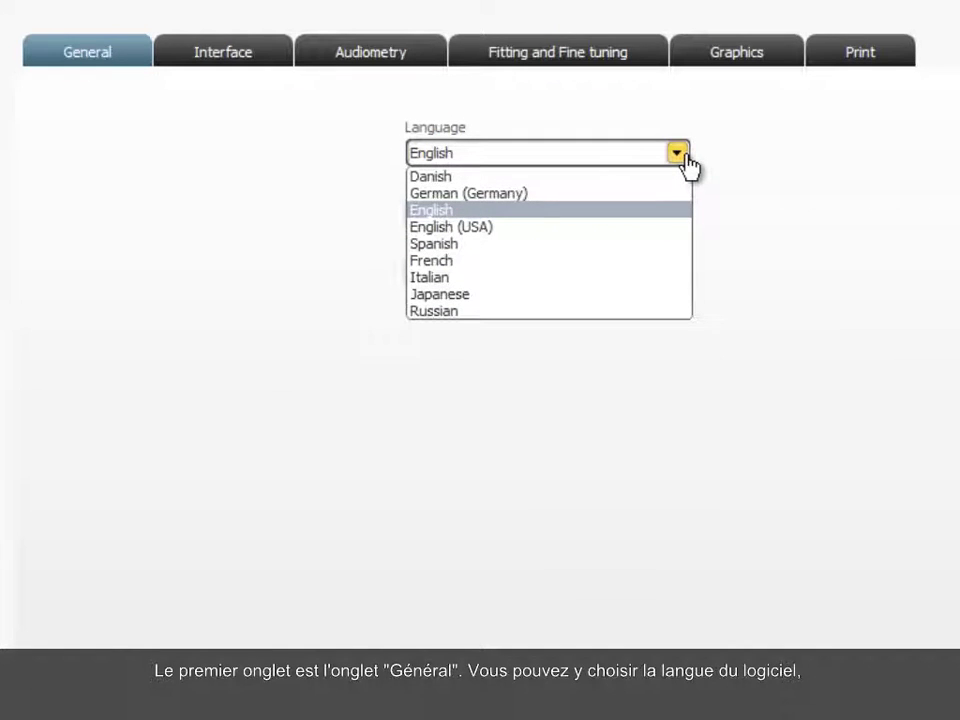
click(686, 162)
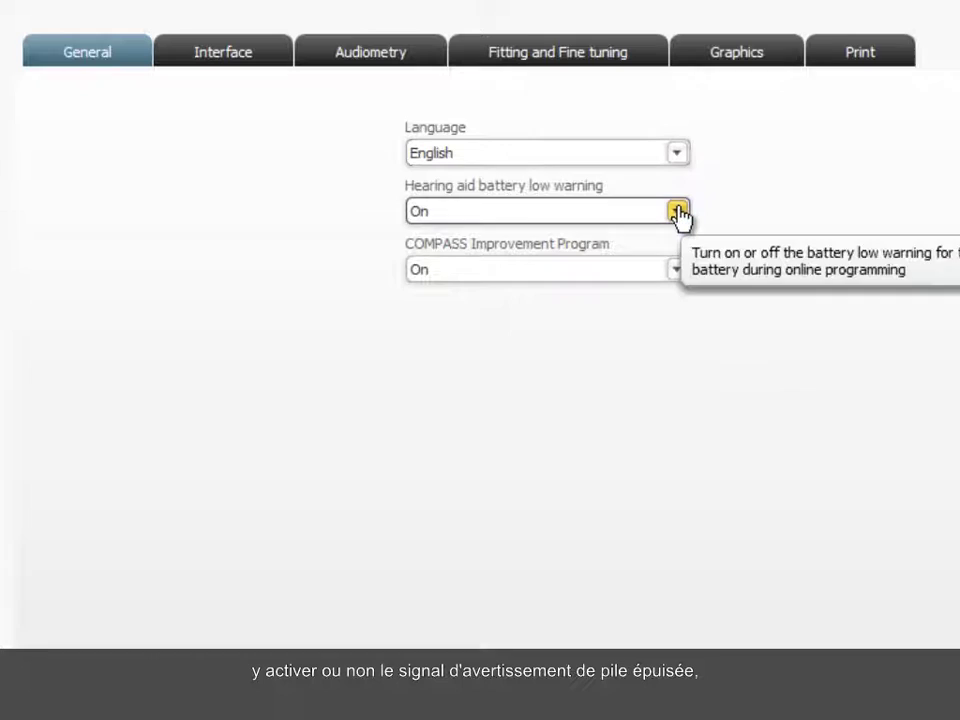
click(679, 212)
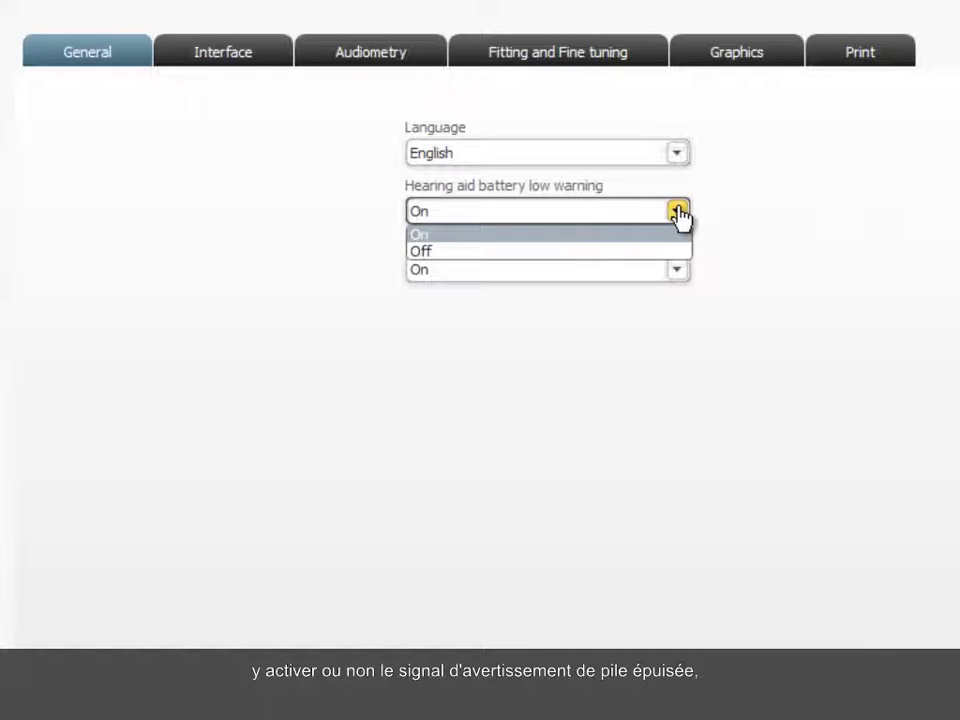
click(679, 213)
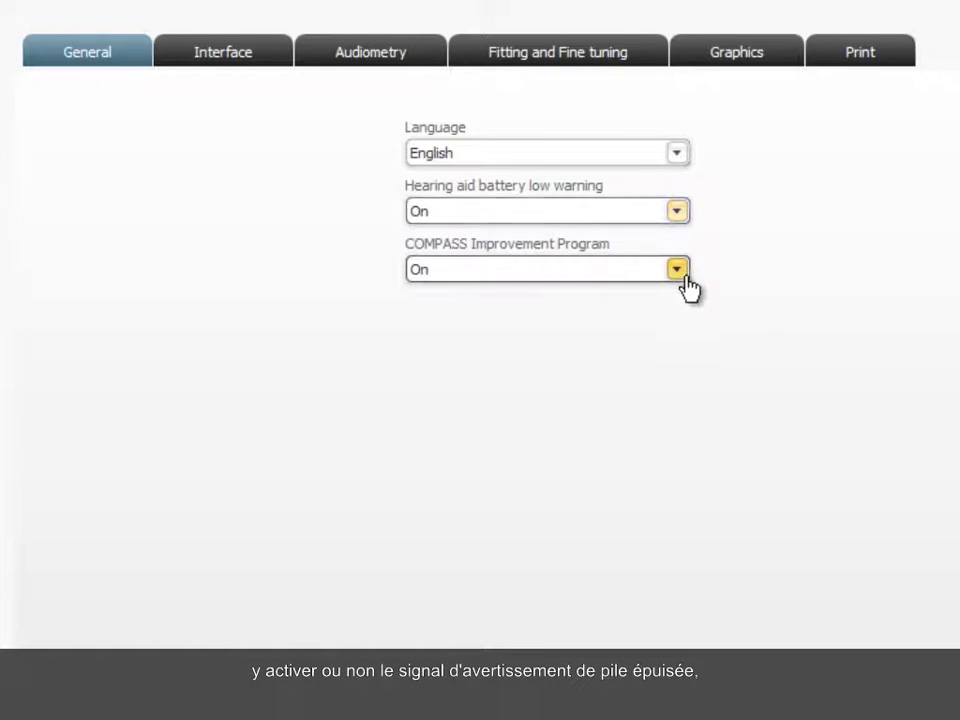
click(679, 270)
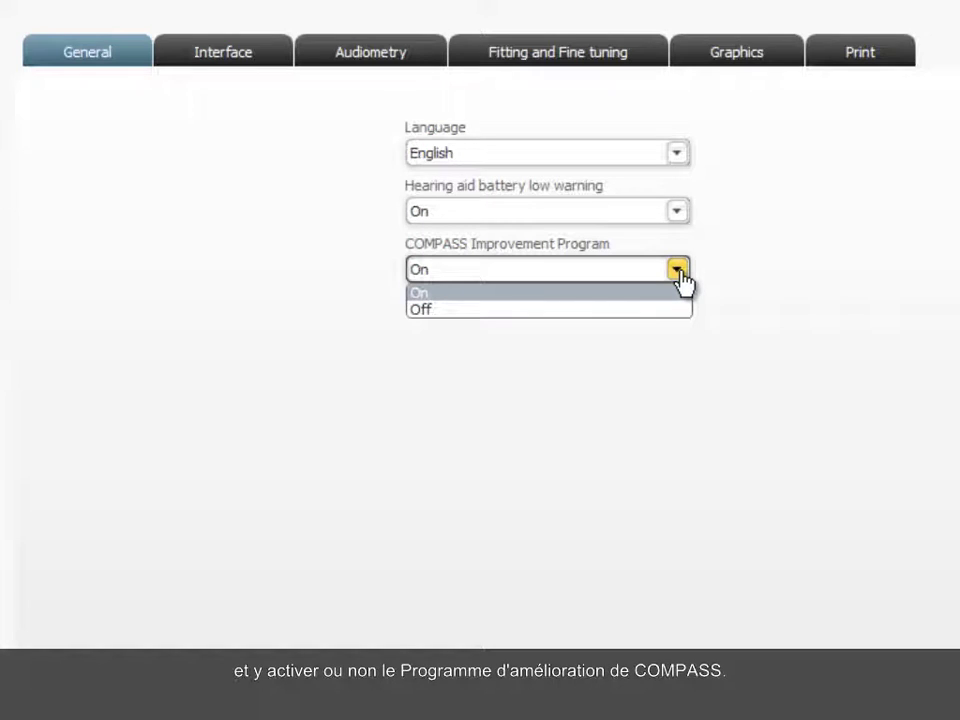
click(679, 271)
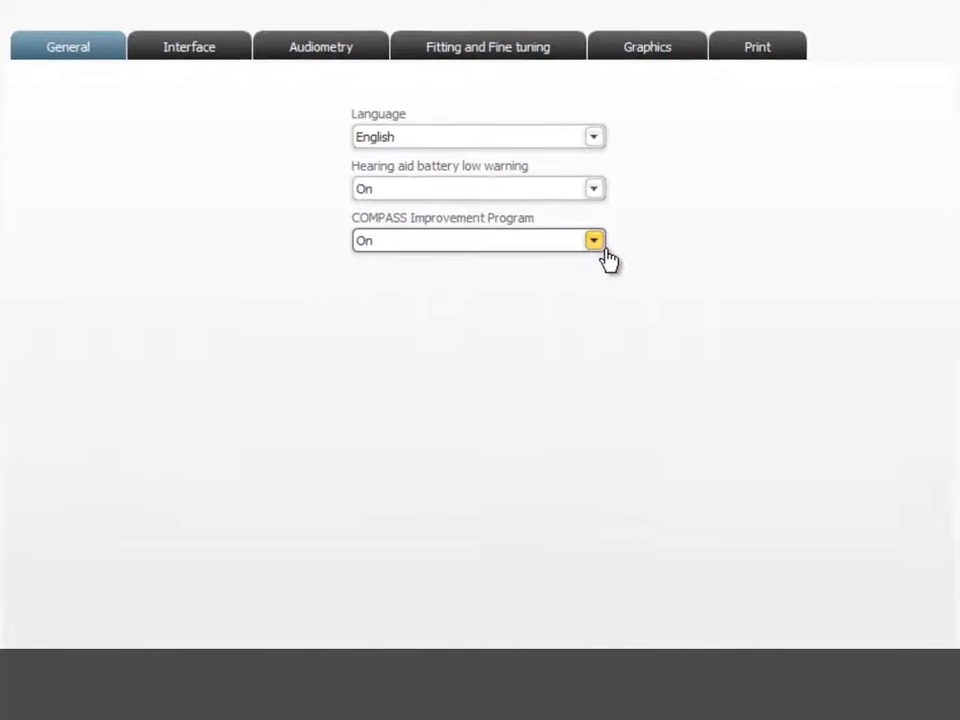
Step: Add nEARcom from the available interfaces to the current interfaces
click(195, 52)
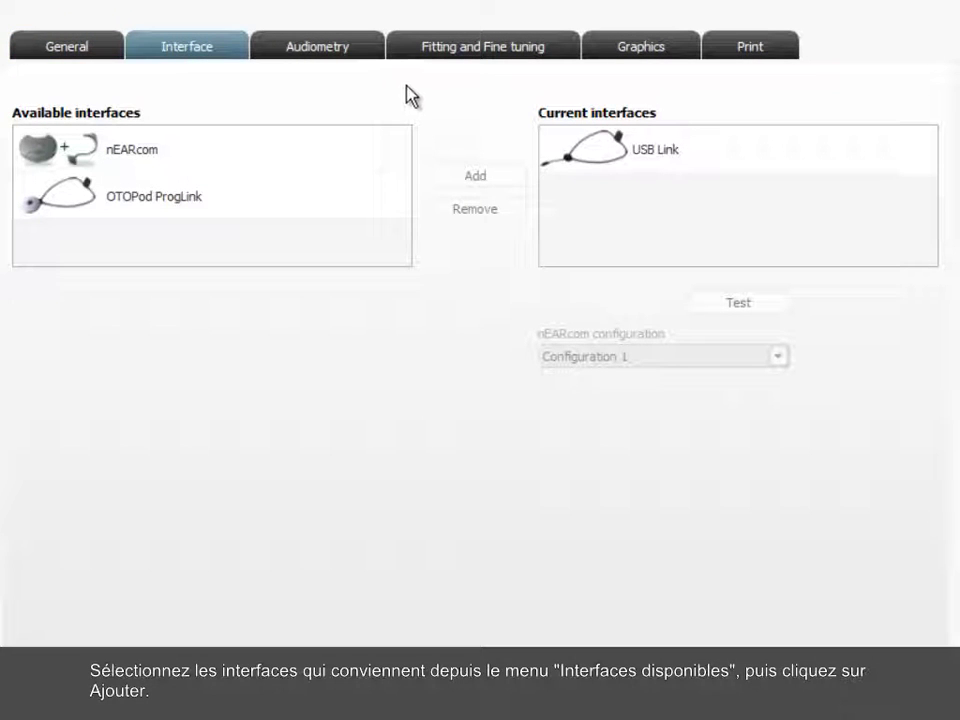
click(222, 158)
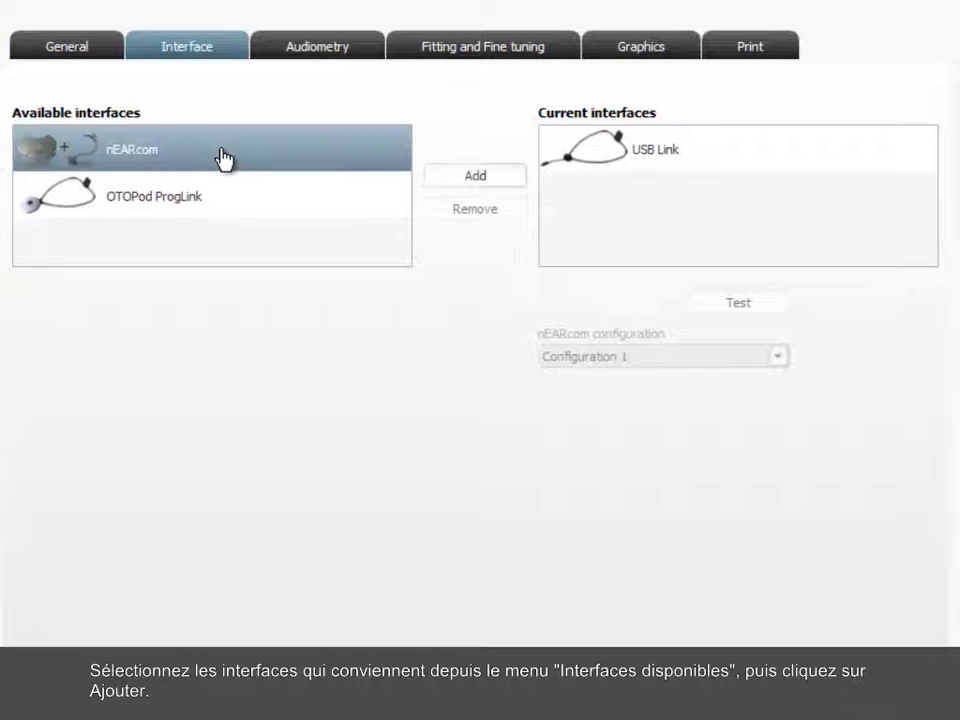
click(474, 178)
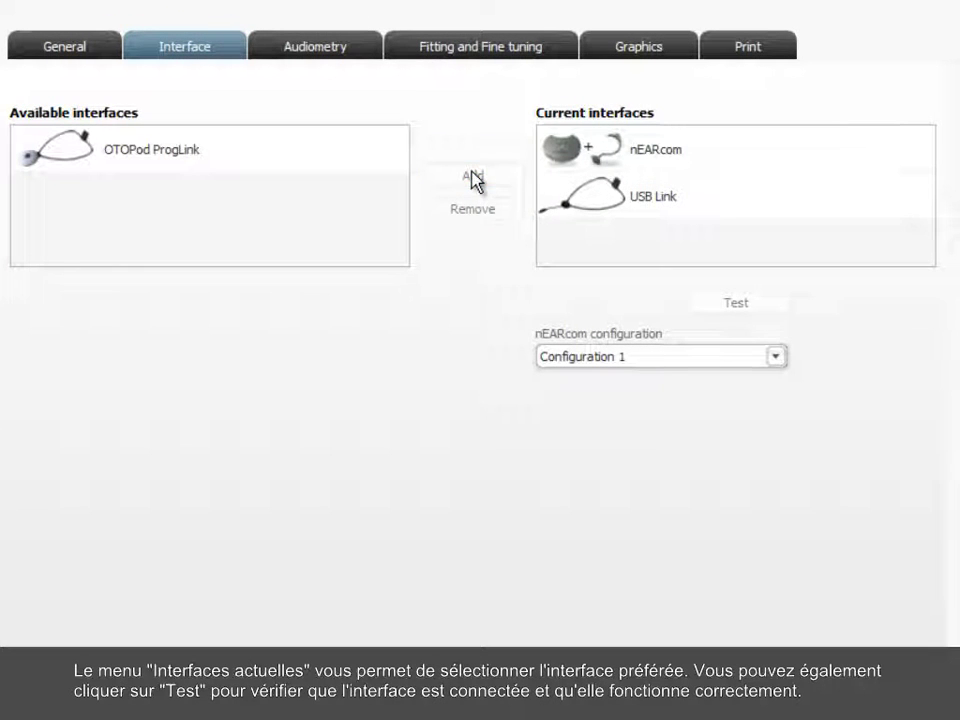
Step: Test the connection to the USB Link interface and dismiss the result
click(706, 198)
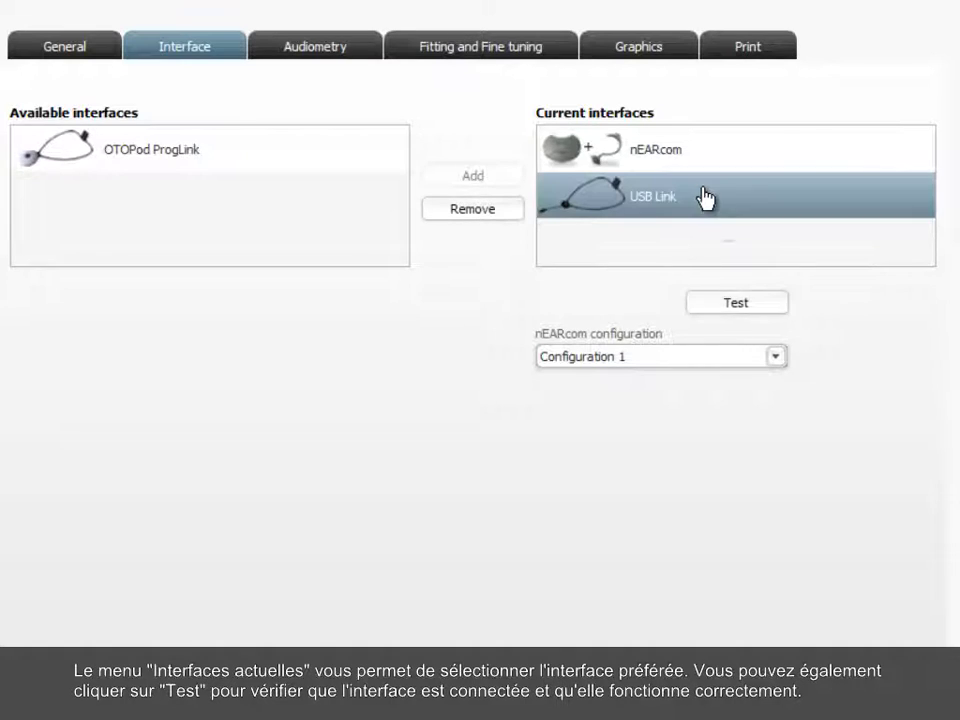
click(734, 305)
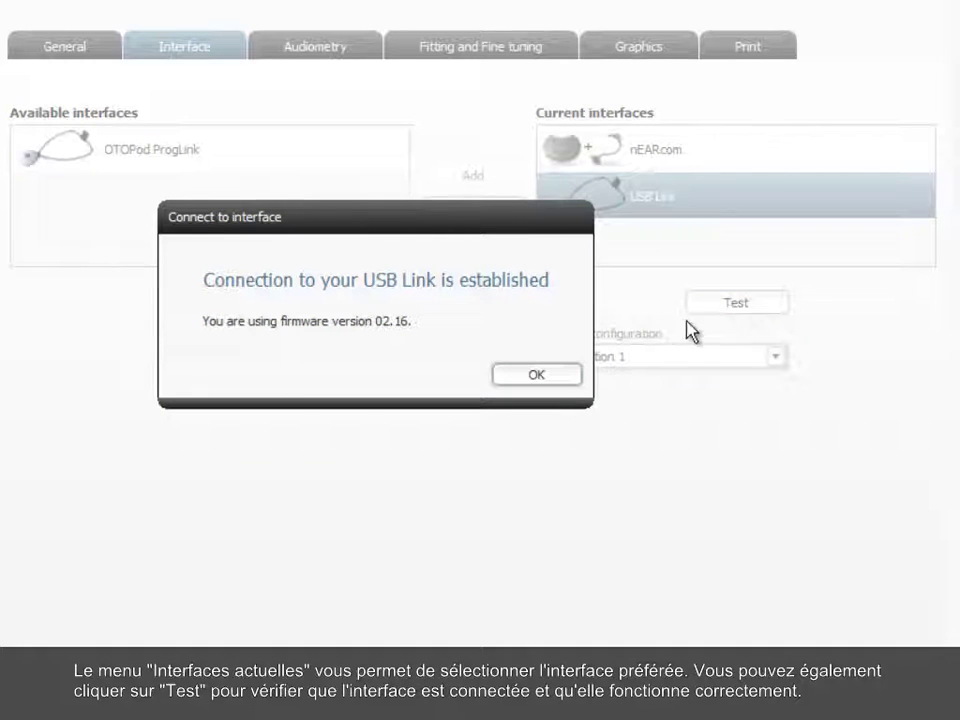
click(542, 376)
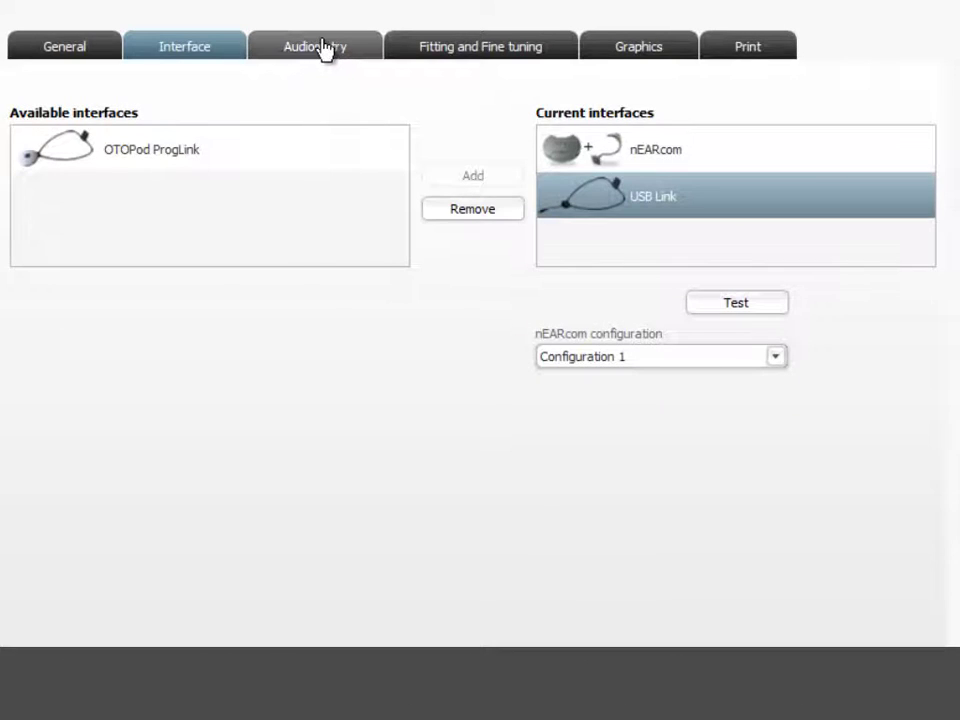
Step: In the audiometry settings, choose Audiometry (dB HL) as the preferred measurement type and Insert phone and foam tip as the preferred transducer type
click(327, 46)
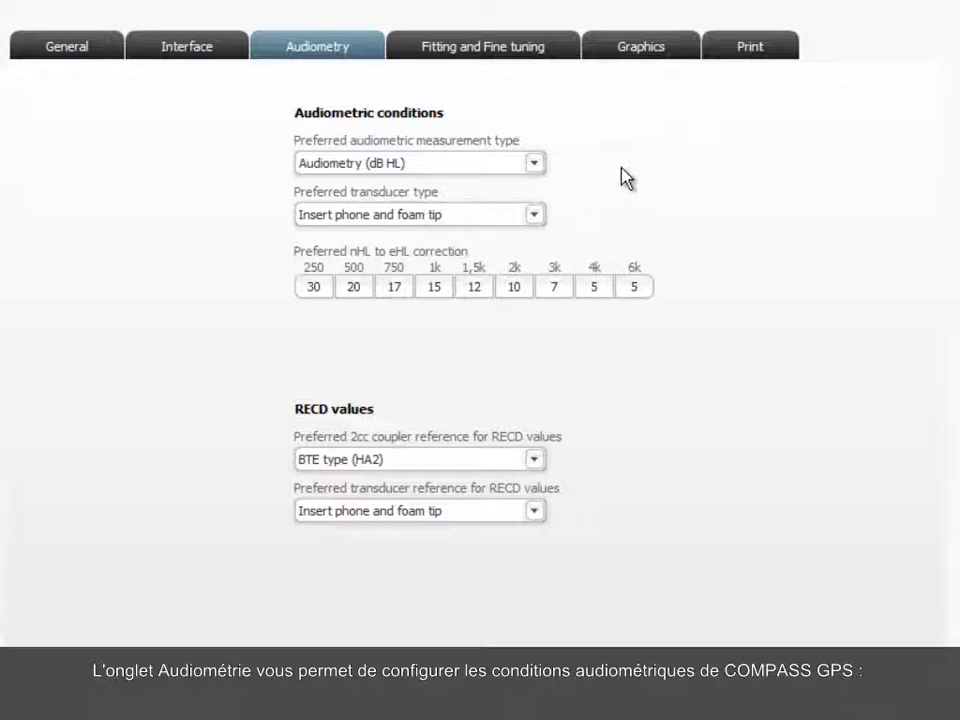
click(533, 165)
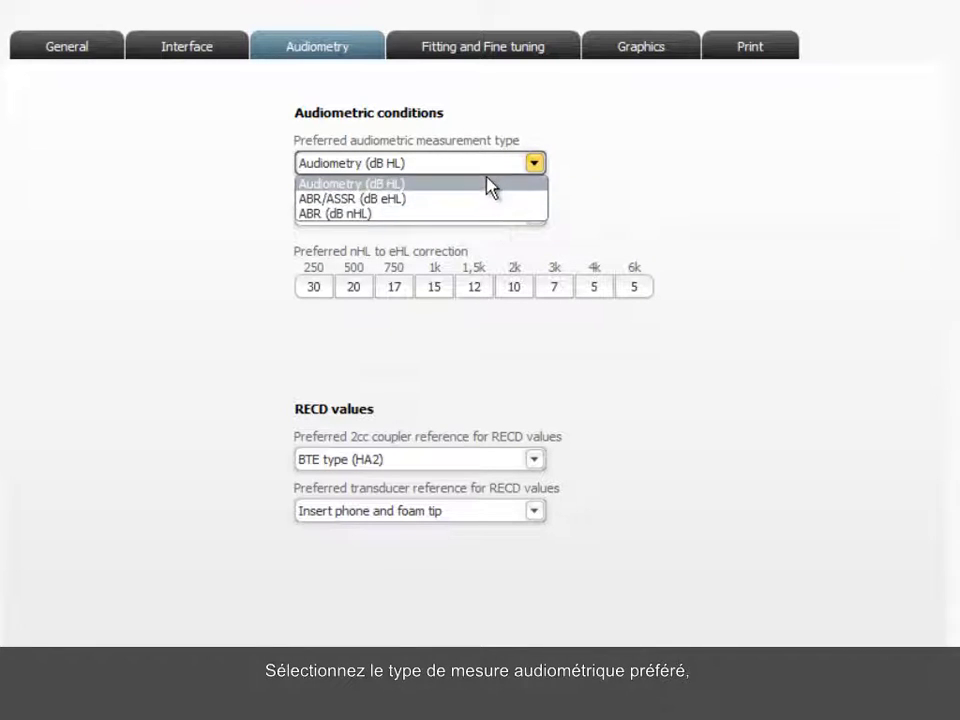
click(489, 185)
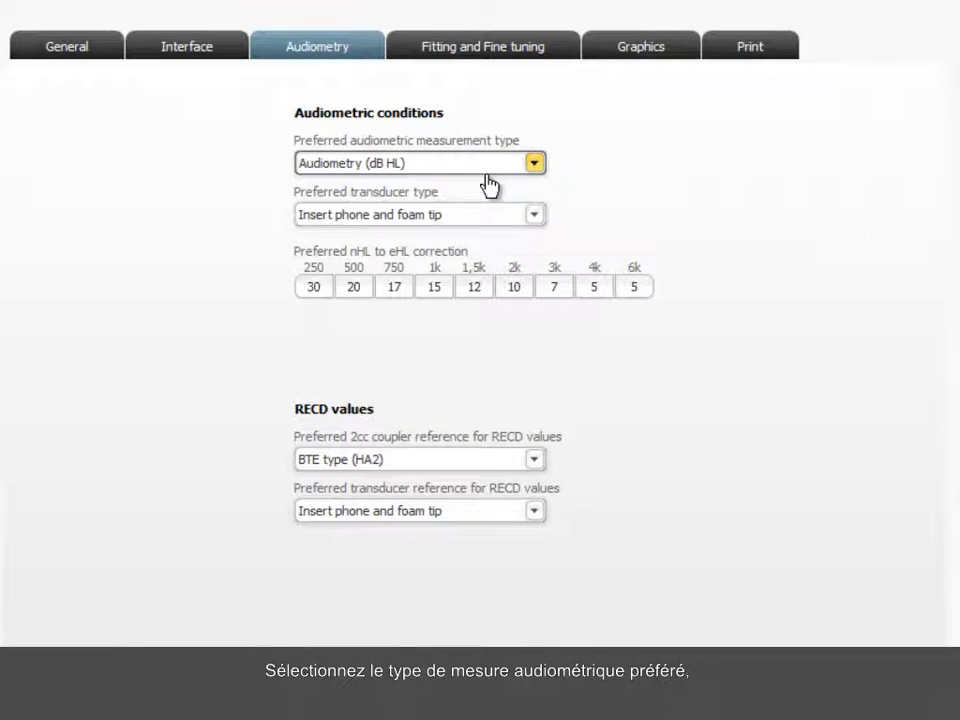
click(521, 222)
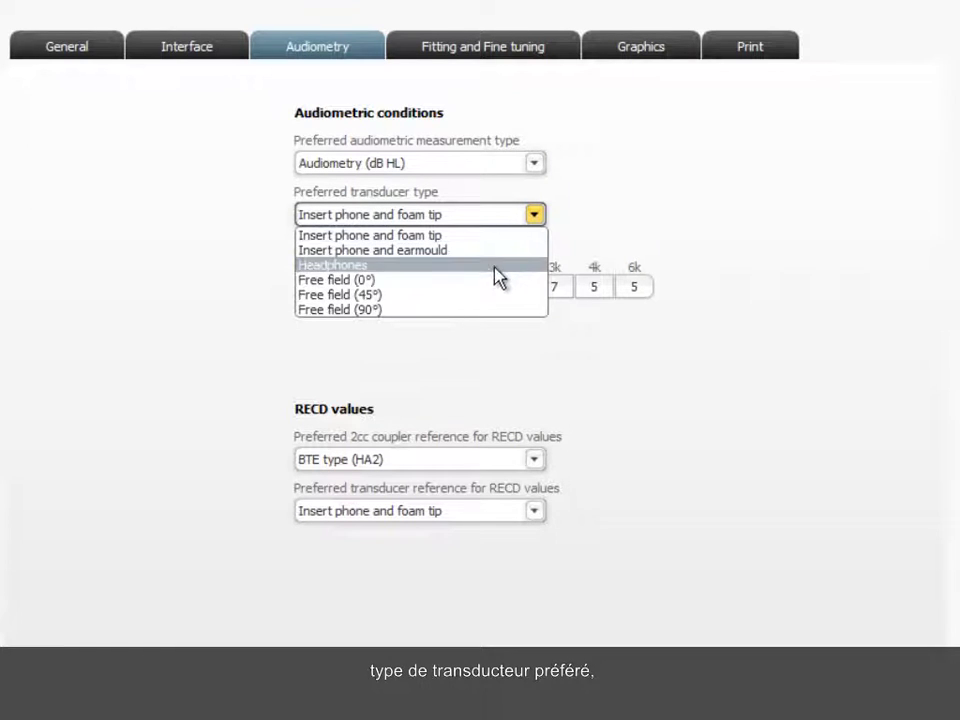
click(496, 243)
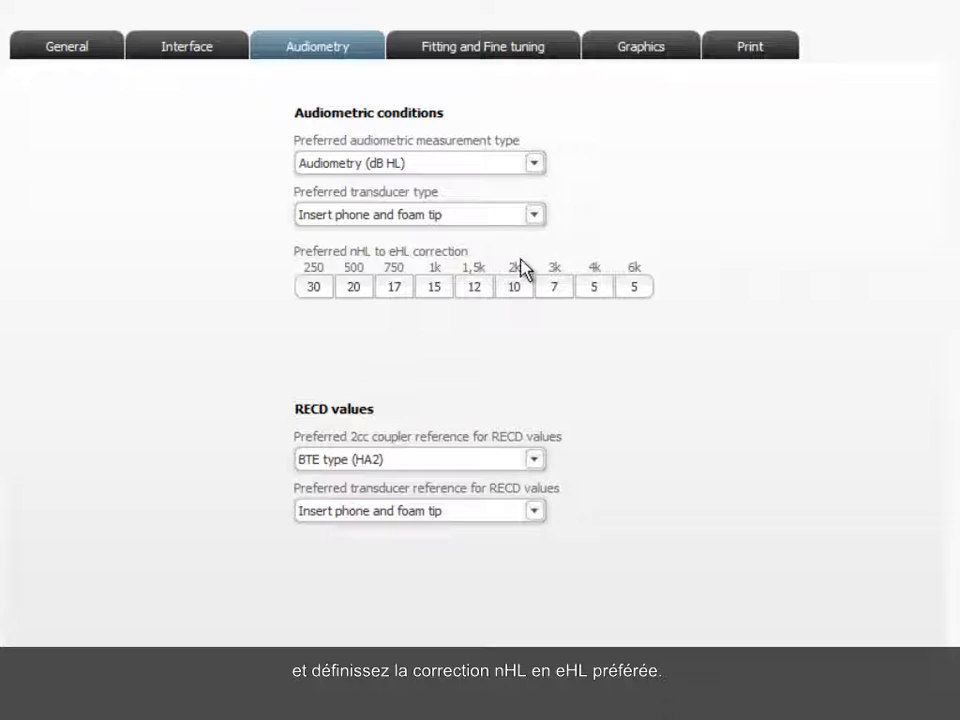
Step: Examine the 750 Hz nHL to eHL correction and the coupler and transducer reference choices for RECD values
click(400, 289)
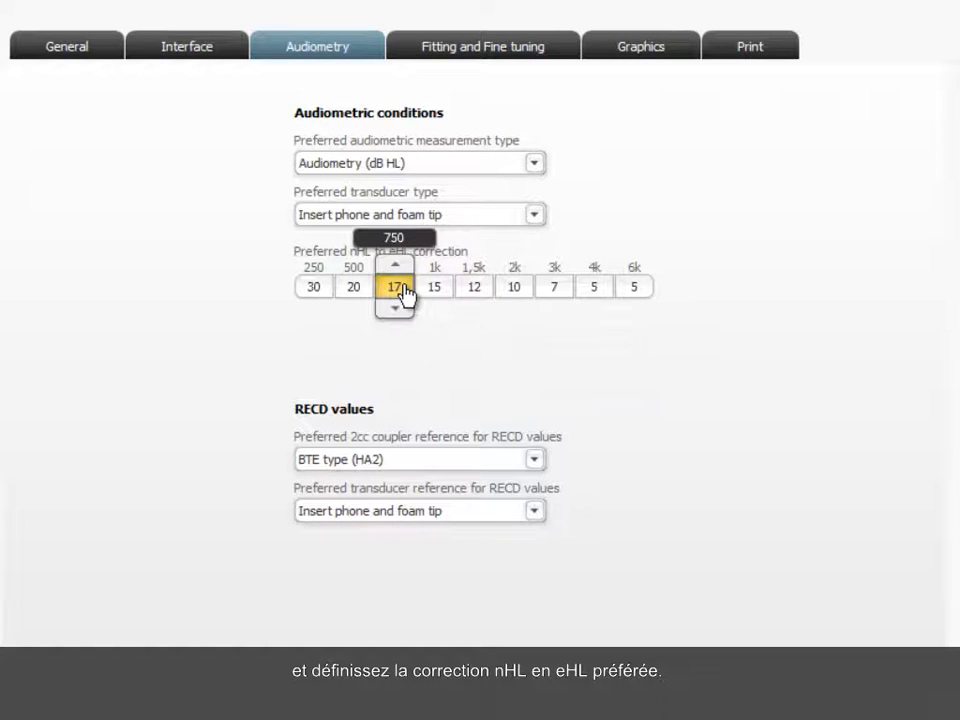
click(536, 336)
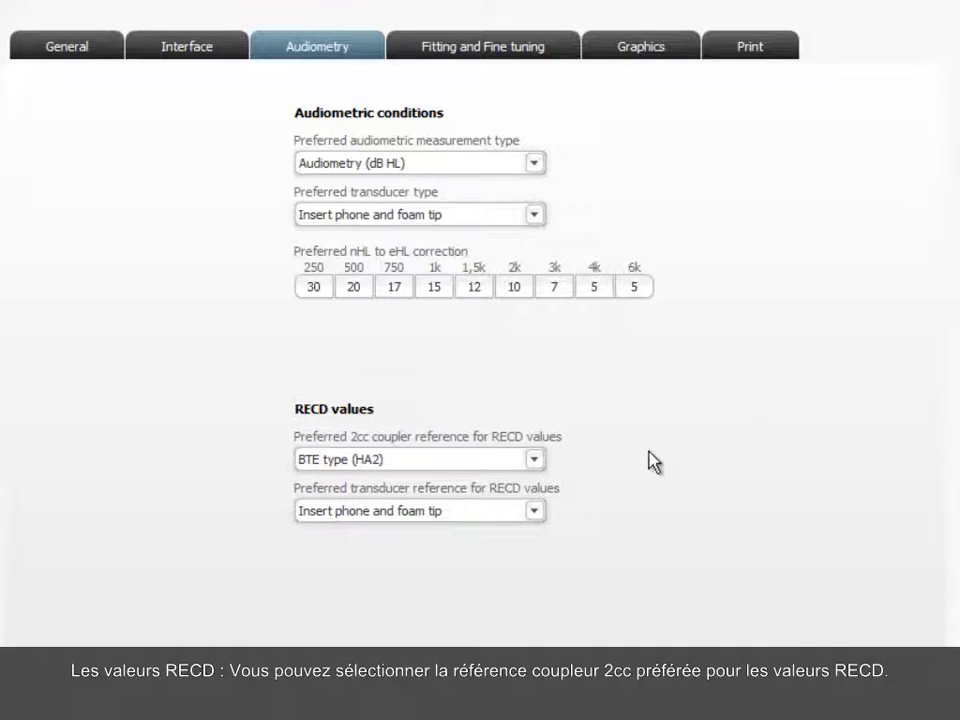
click(536, 460)
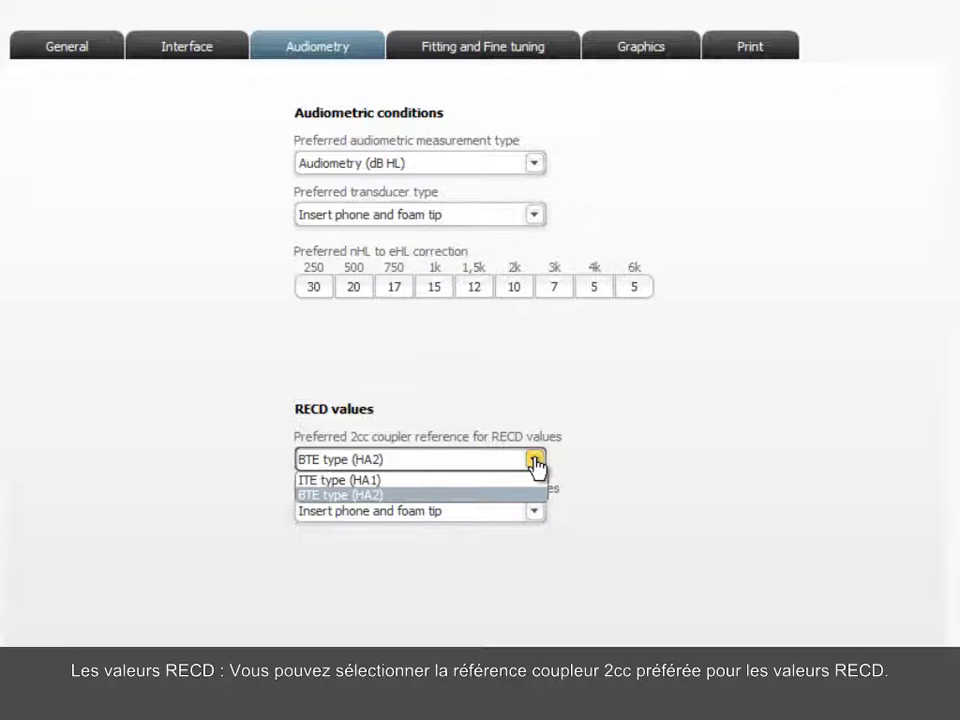
click(536, 462)
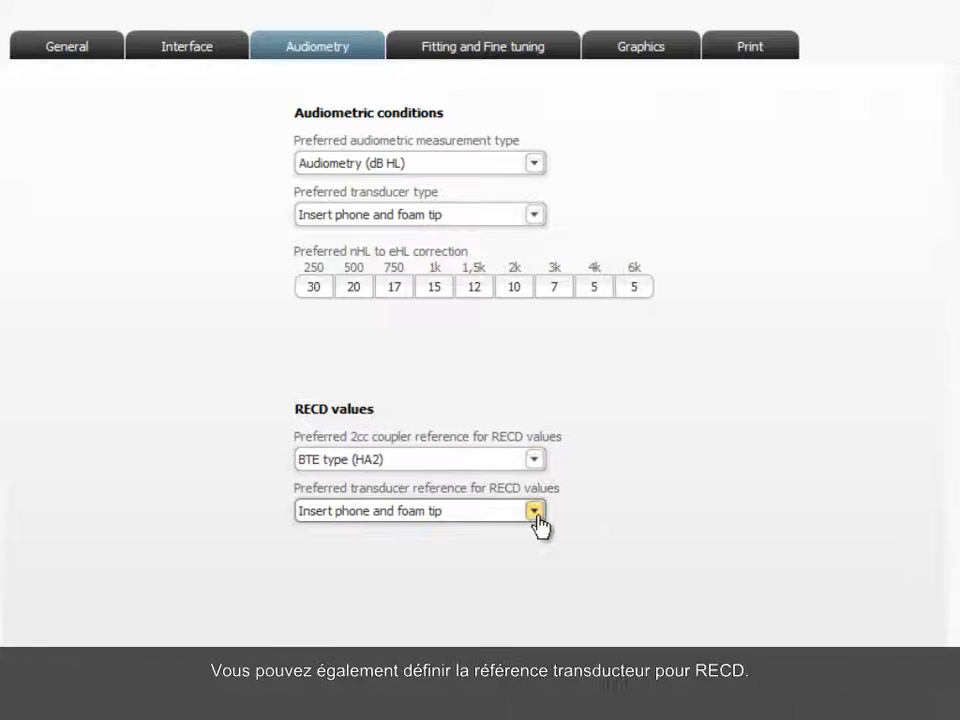
click(536, 512)
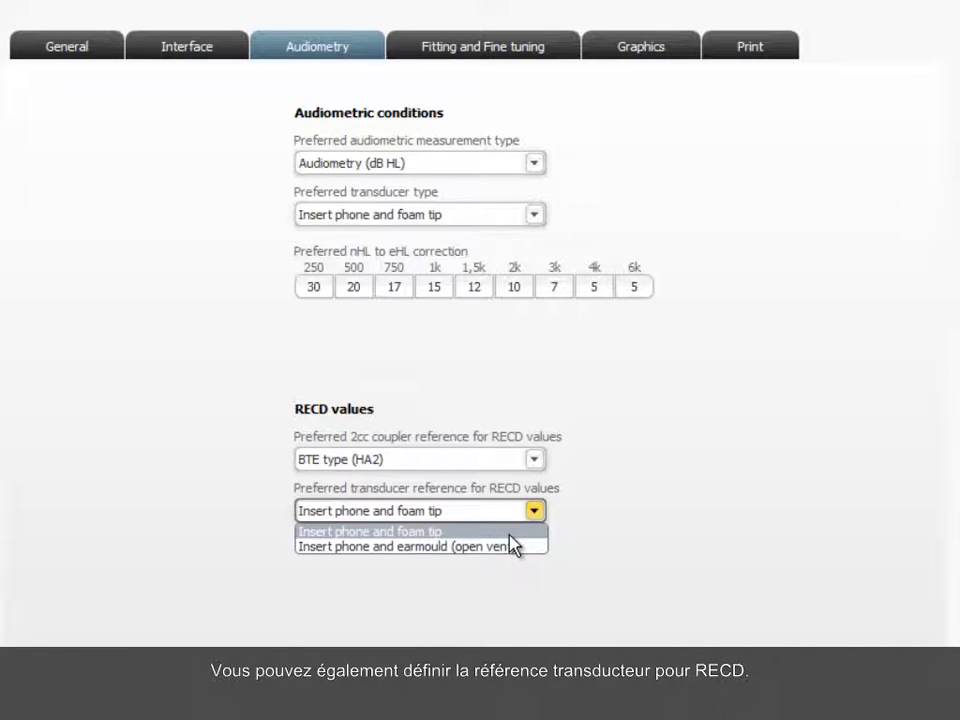
click(622, 532)
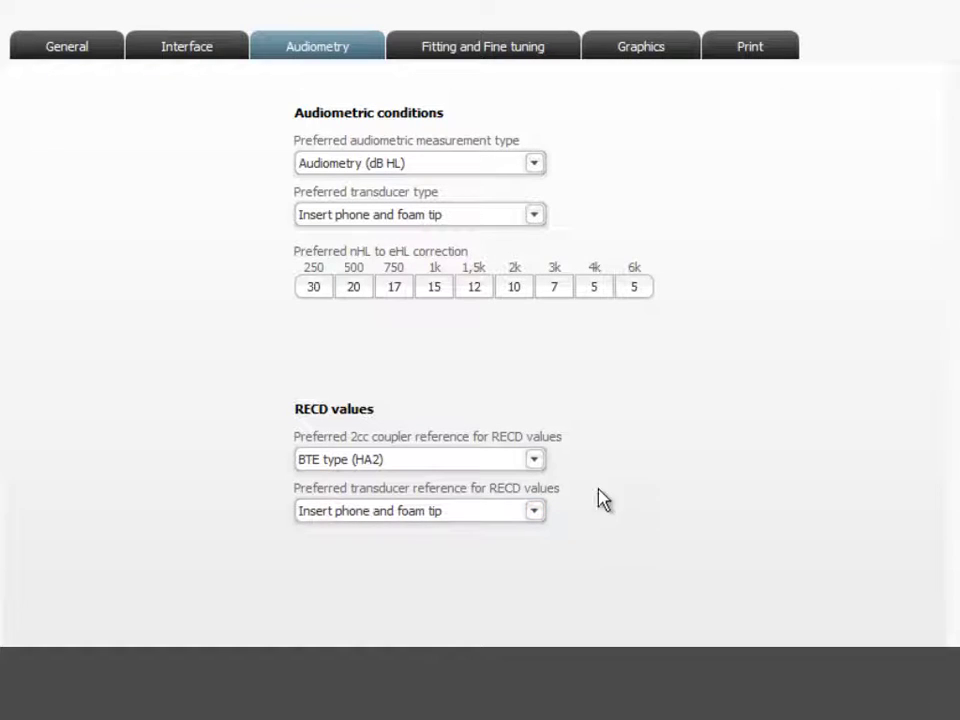
Step: In the fitting rationale settings, choose Vent compensation on for AISA and "Yes, but ignore ABG<10 dB" for HTL bone conduction data
click(457, 62)
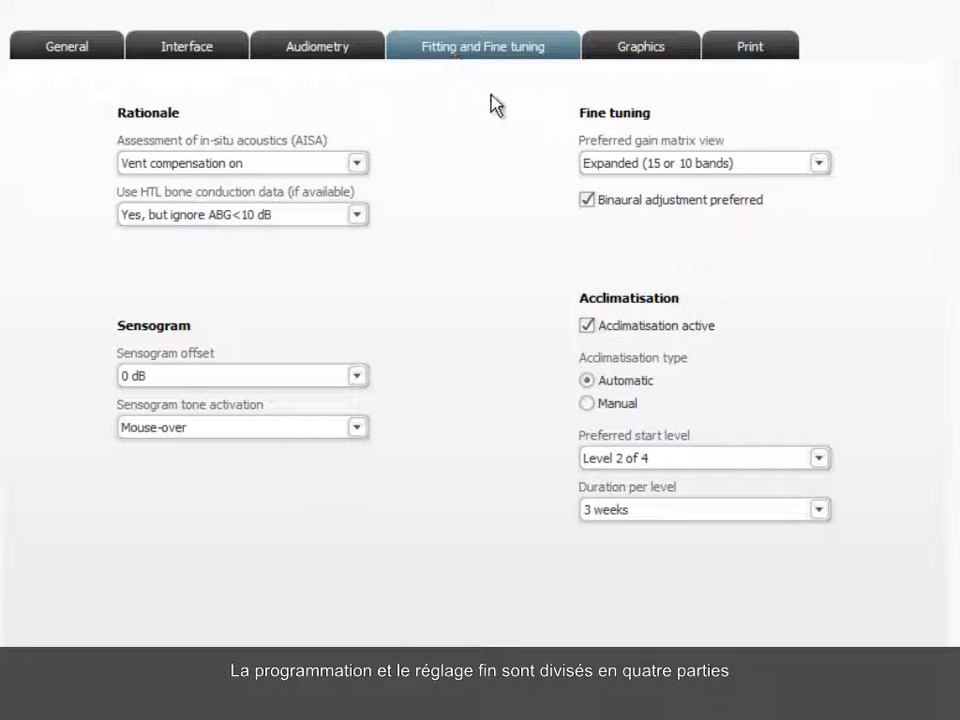
click(355, 164)
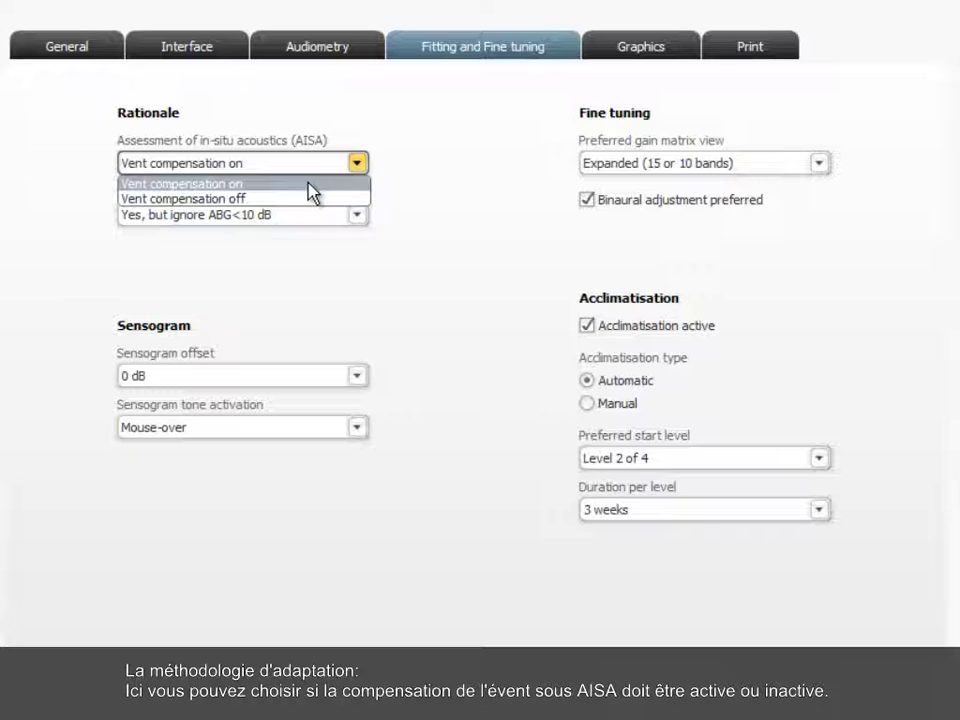
click(309, 185)
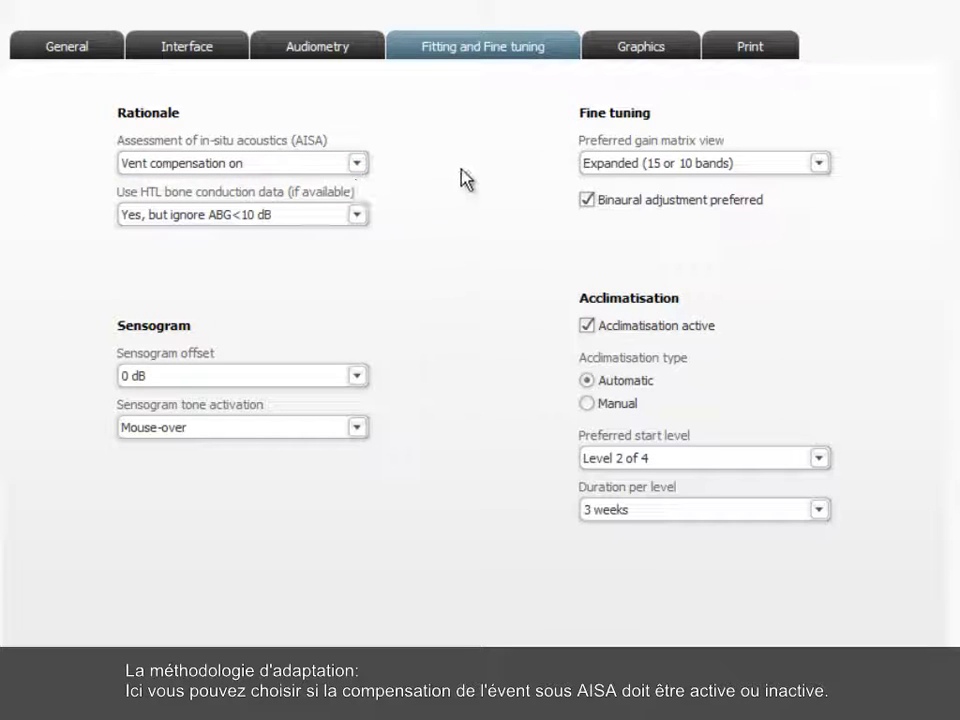
click(357, 216)
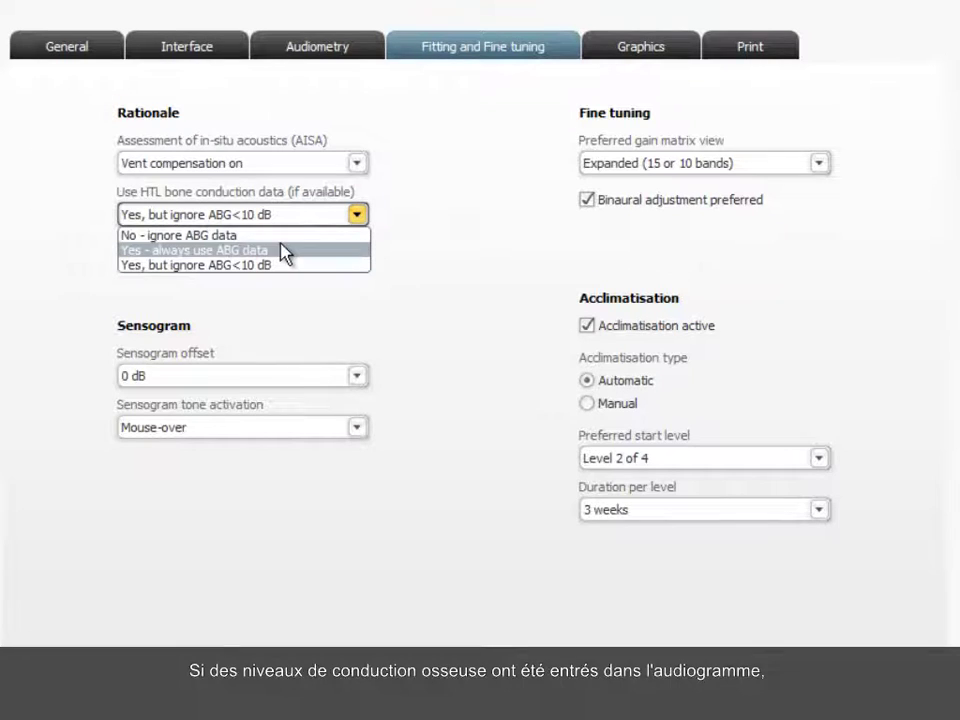
key(Up)
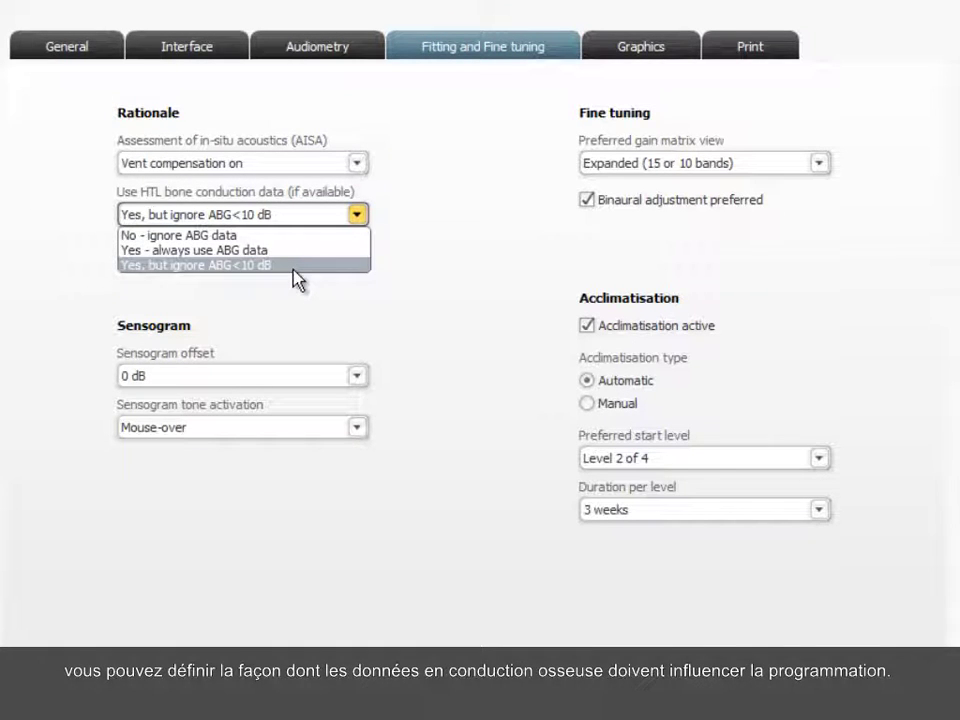
click(294, 268)
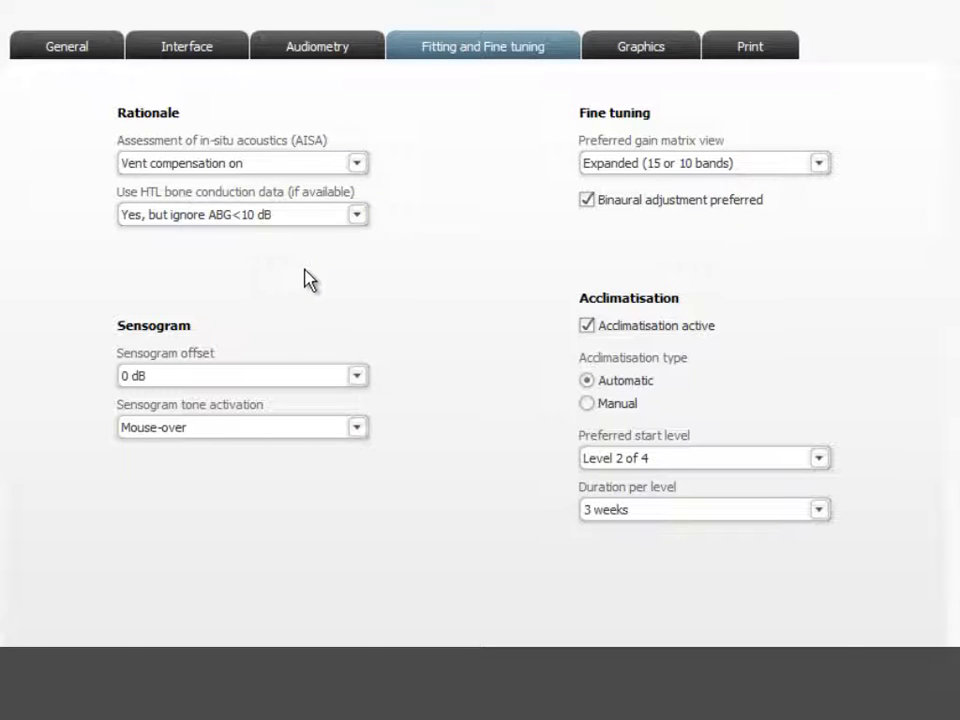
Step: Set the preferred gain matrix view for fine tuning to Expanded (15 or 10 bands)
click(816, 166)
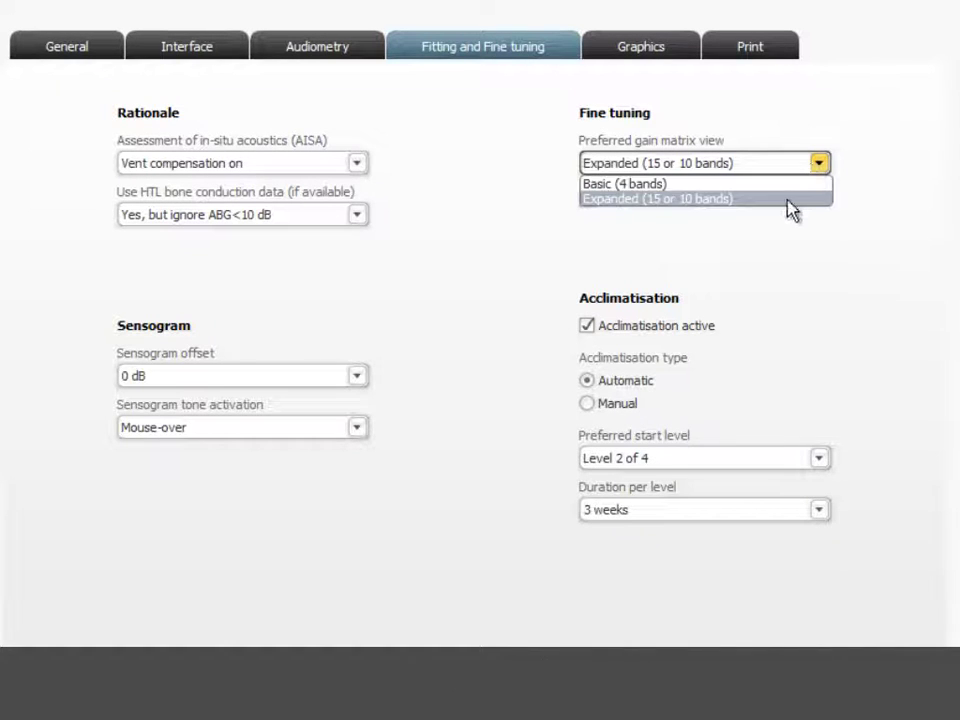
click(792, 208)
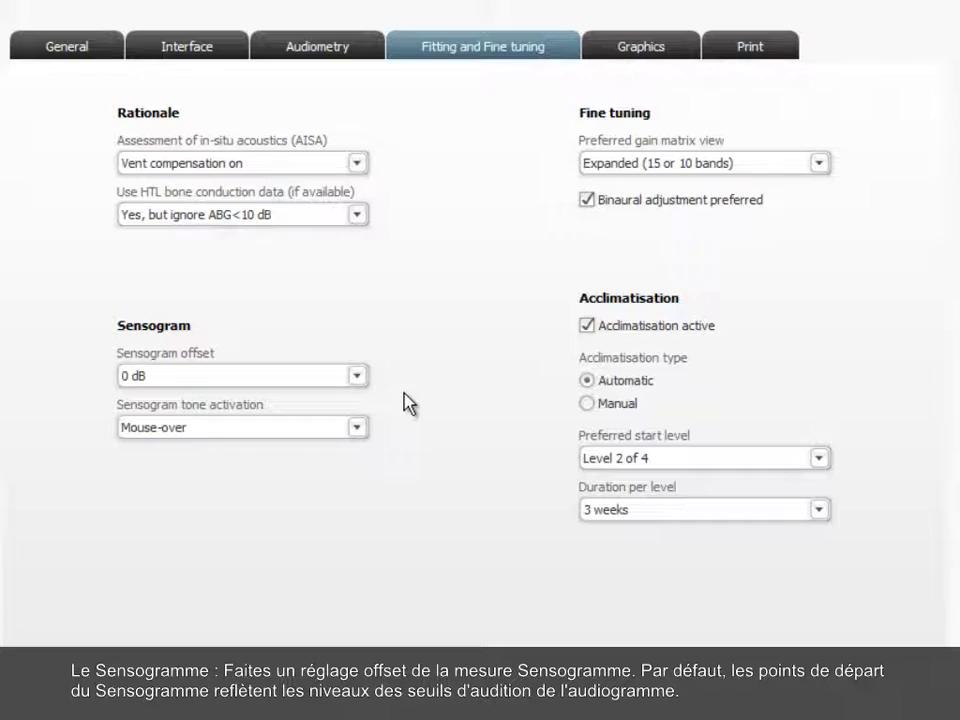
Step: In the Sensogram settings, choose an offset of 0 dB and Mouse-over as the tone activation
click(357, 377)
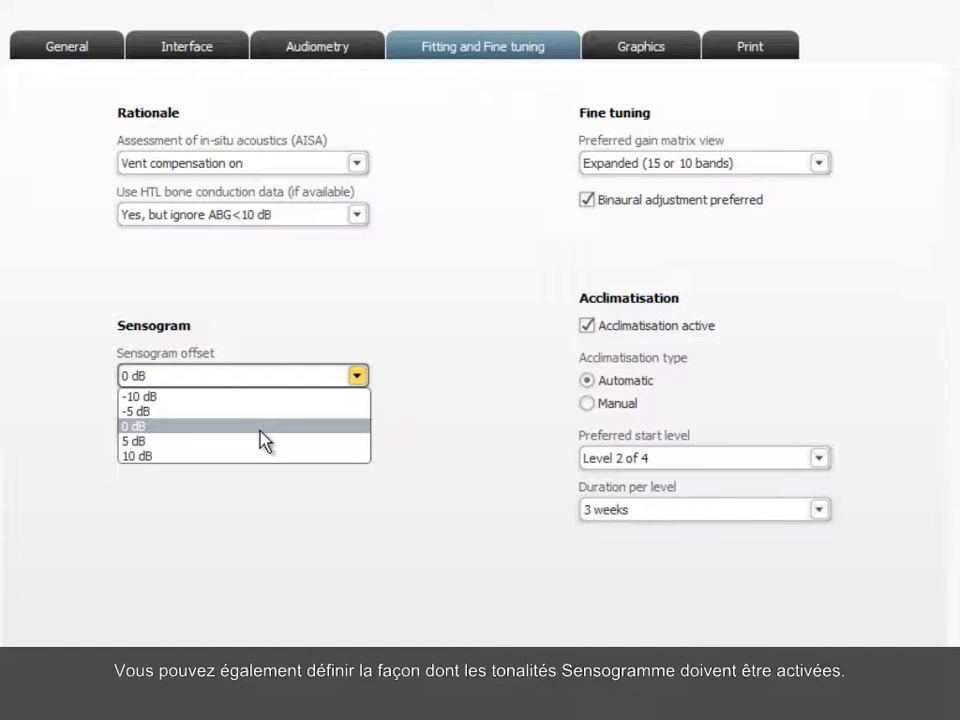
click(262, 441)
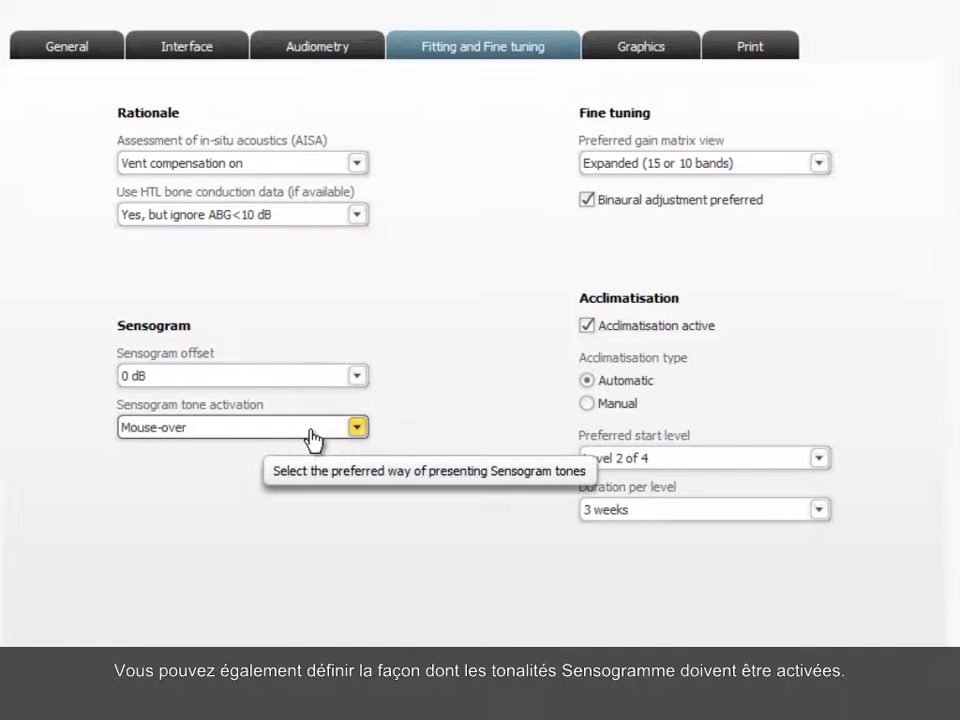
click(358, 430)
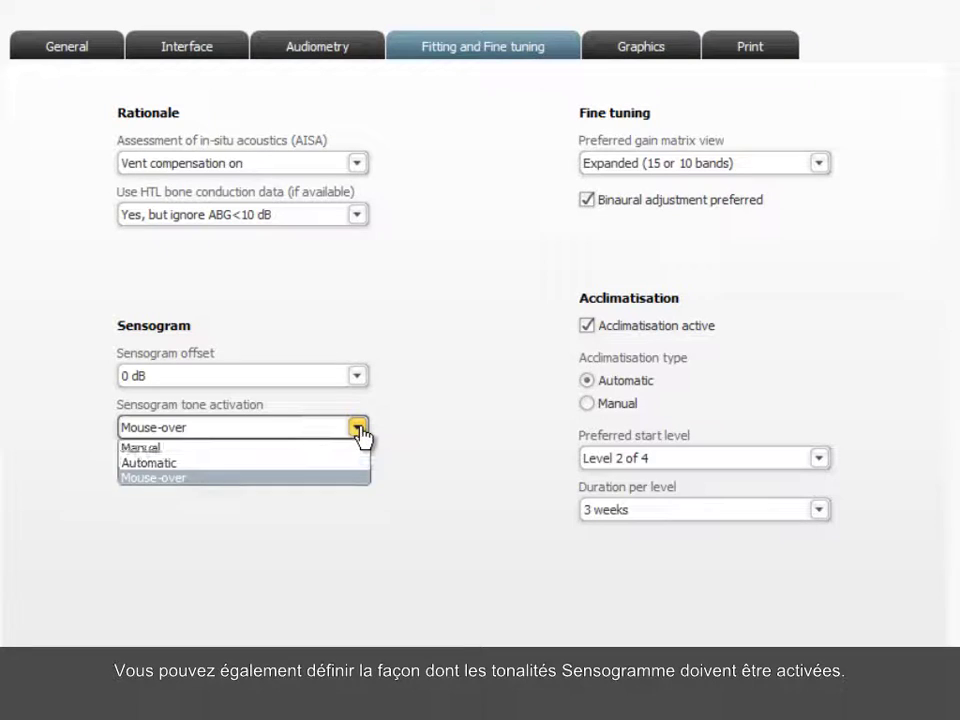
click(315, 480)
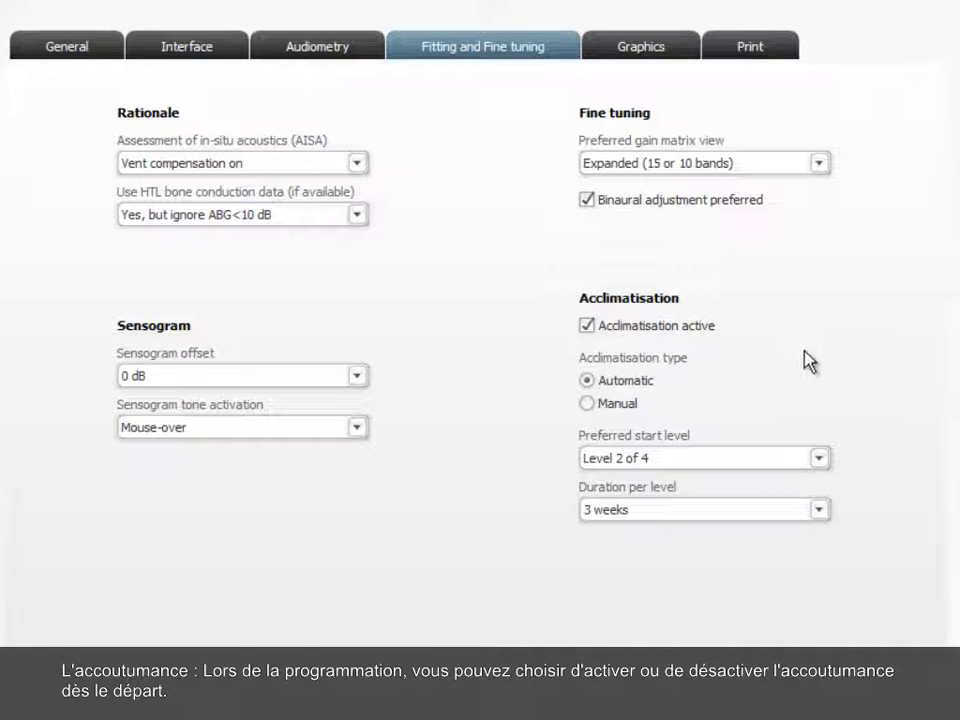
Step: For automatic acclimatisation, choose Level 2 of 4 as the preferred start level and 3 weeks as the duration per level
click(675, 338)
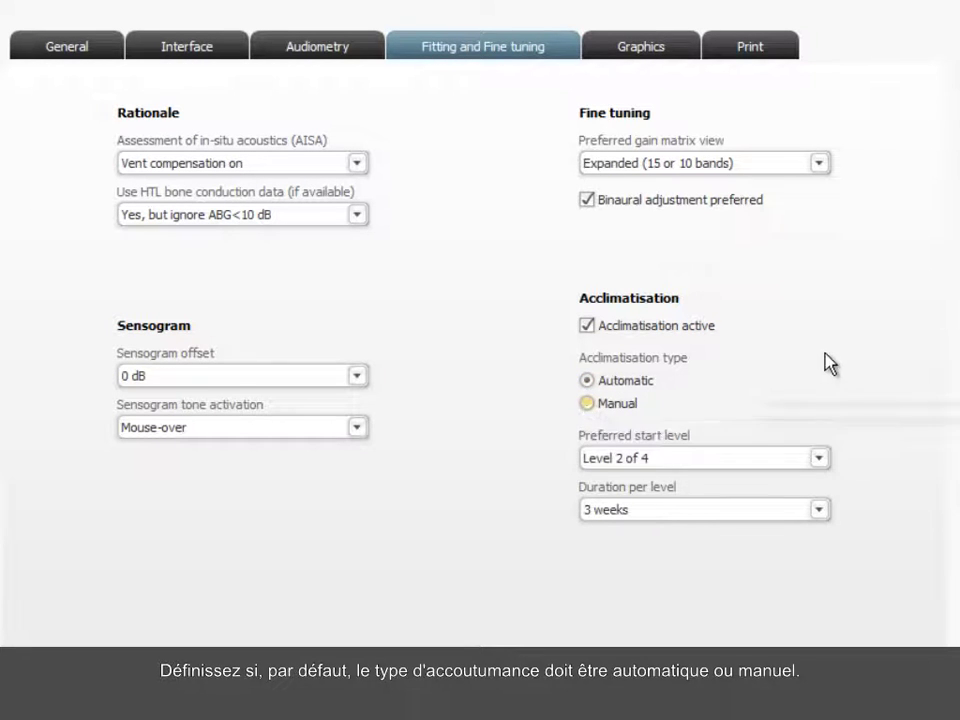
click(806, 458)
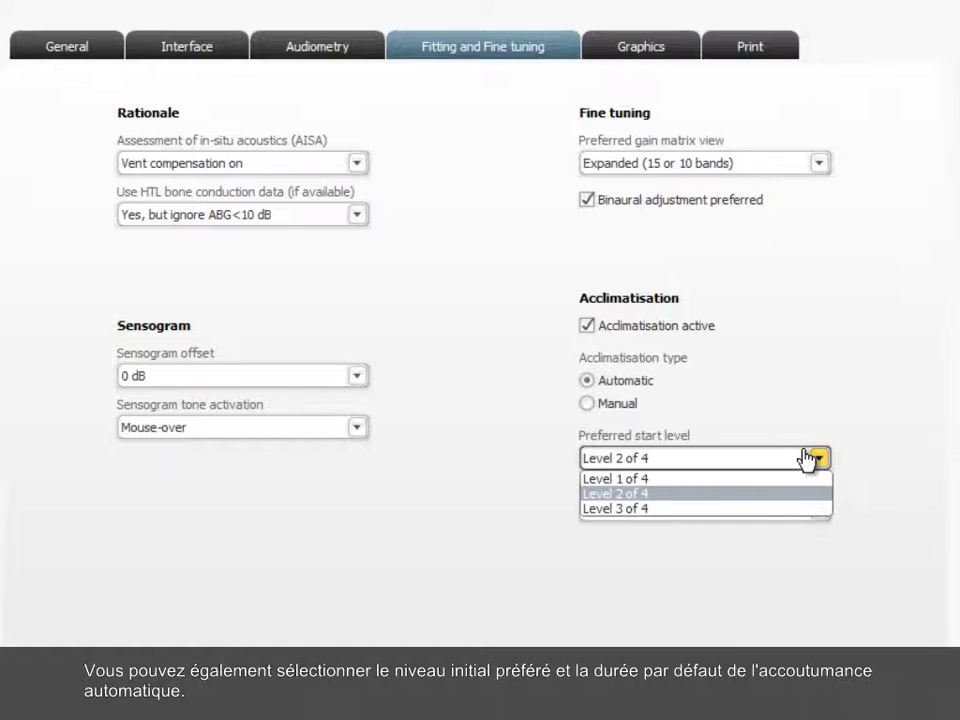
click(760, 494)
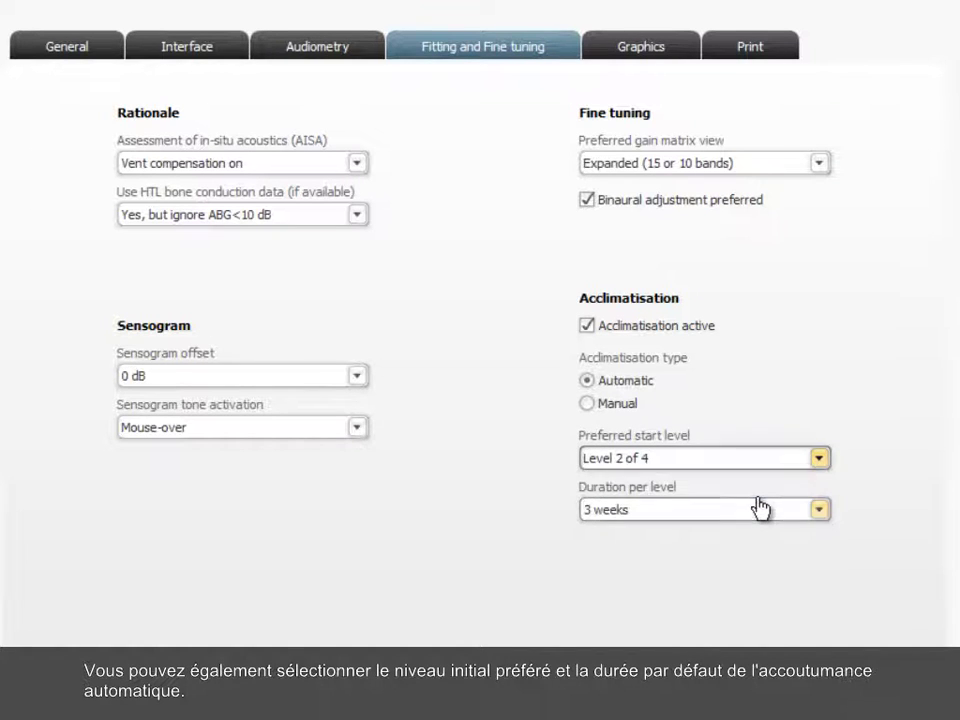
click(760, 510)
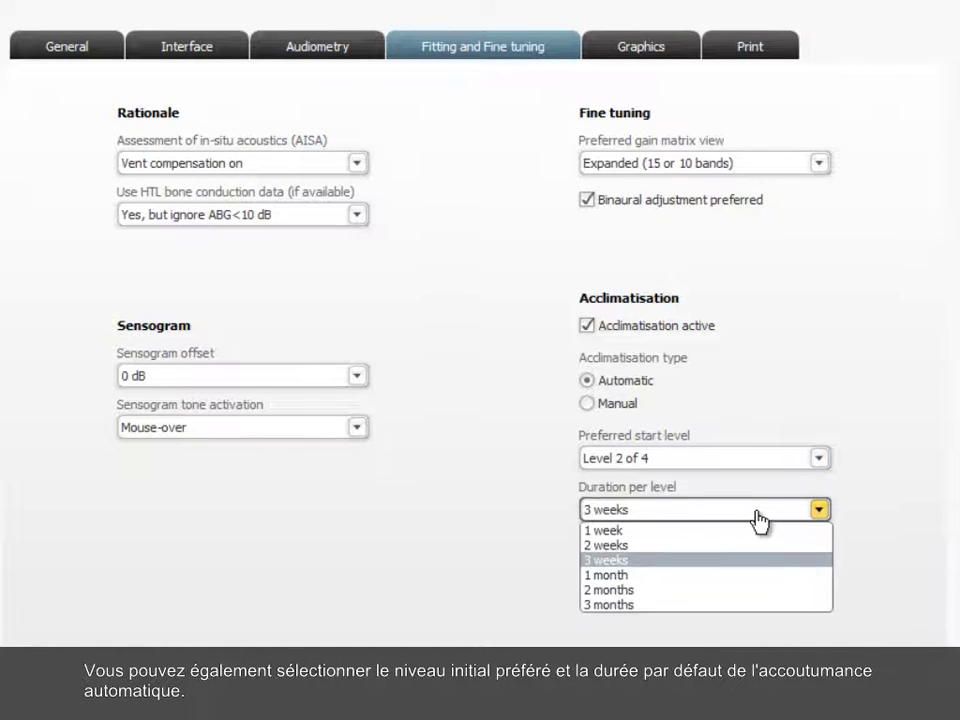
click(733, 563)
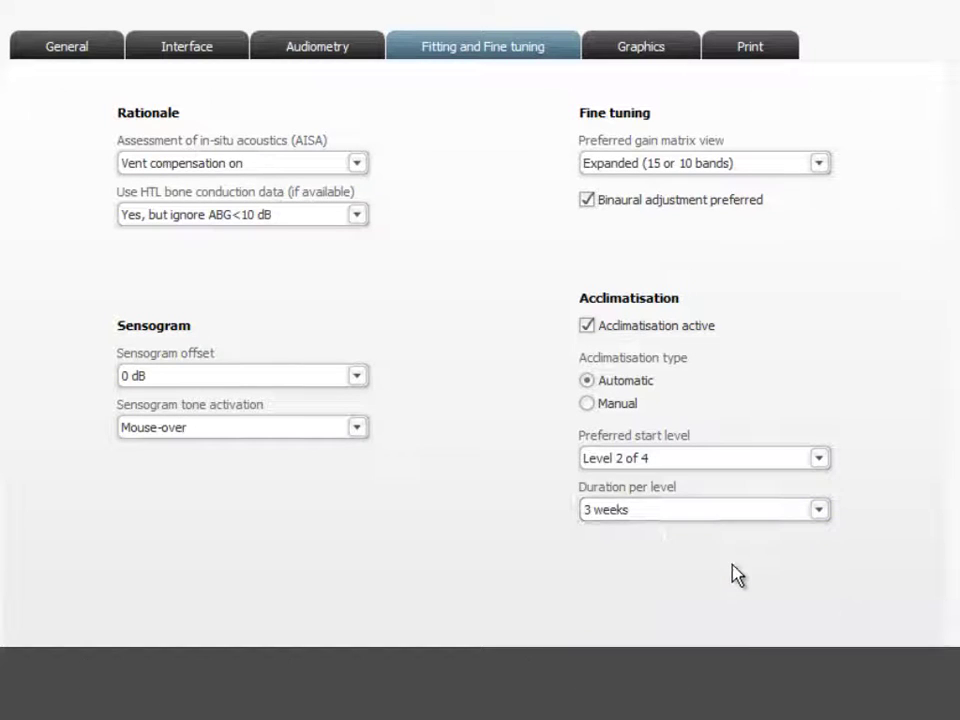
Step: In the graphics settings, choose SoundTracker as the preferred graphics for both the Fitting overview and the Gain settings in Fine tuning
click(662, 52)
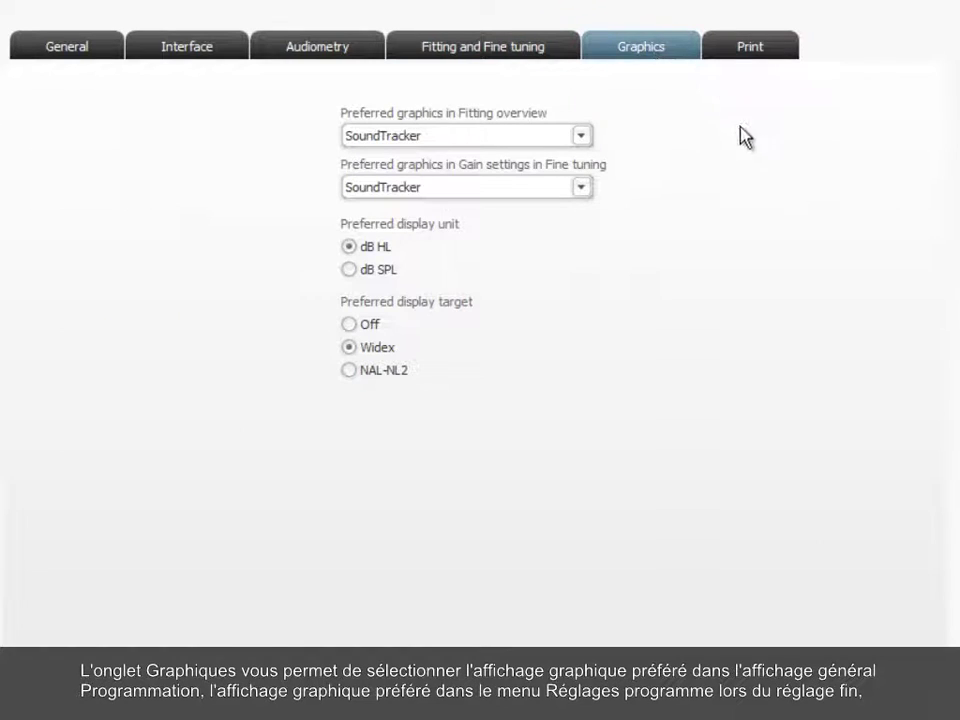
click(582, 136)
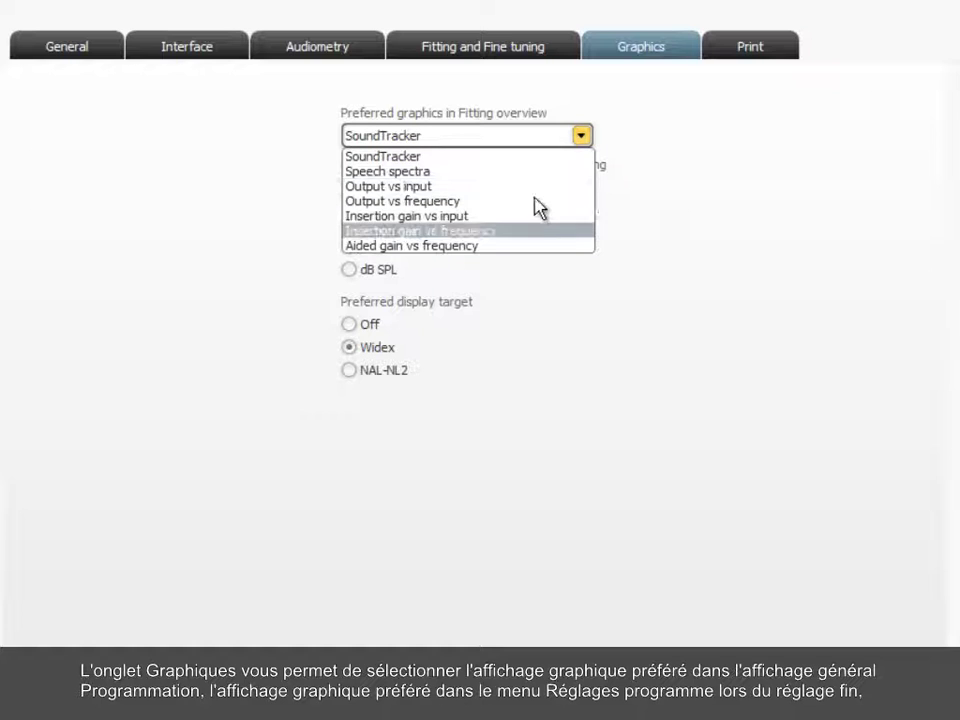
click(533, 158)
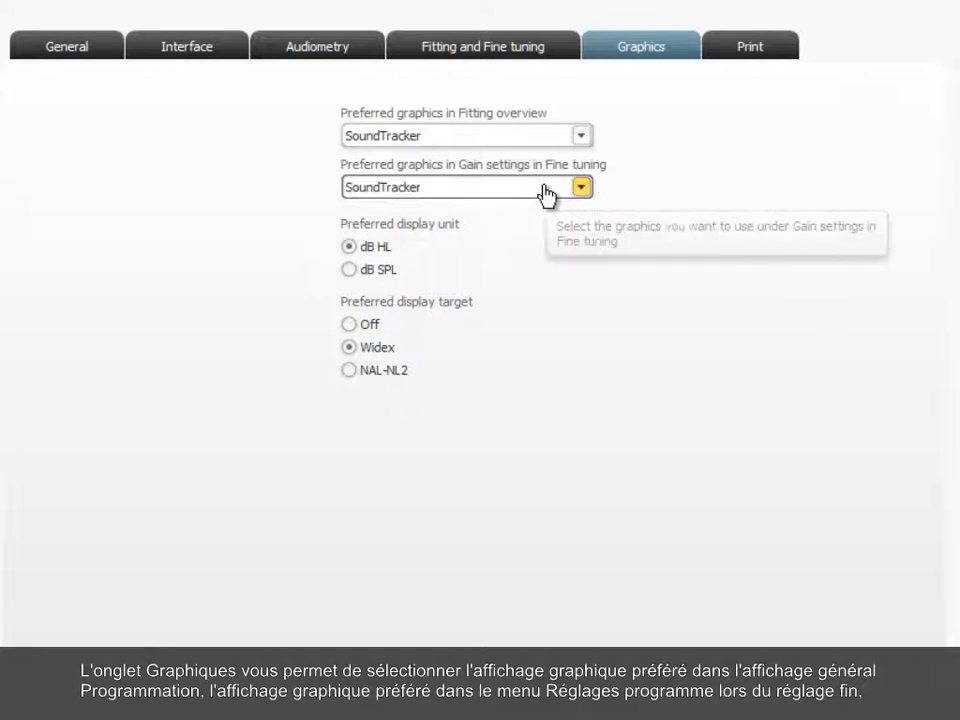
click(542, 189)
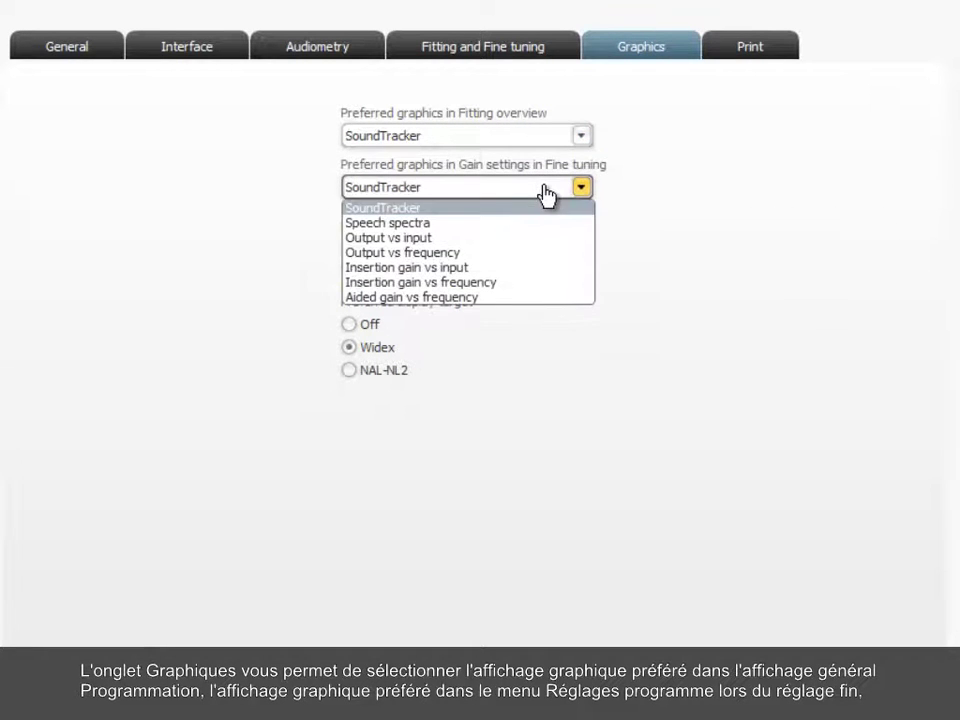
click(481, 207)
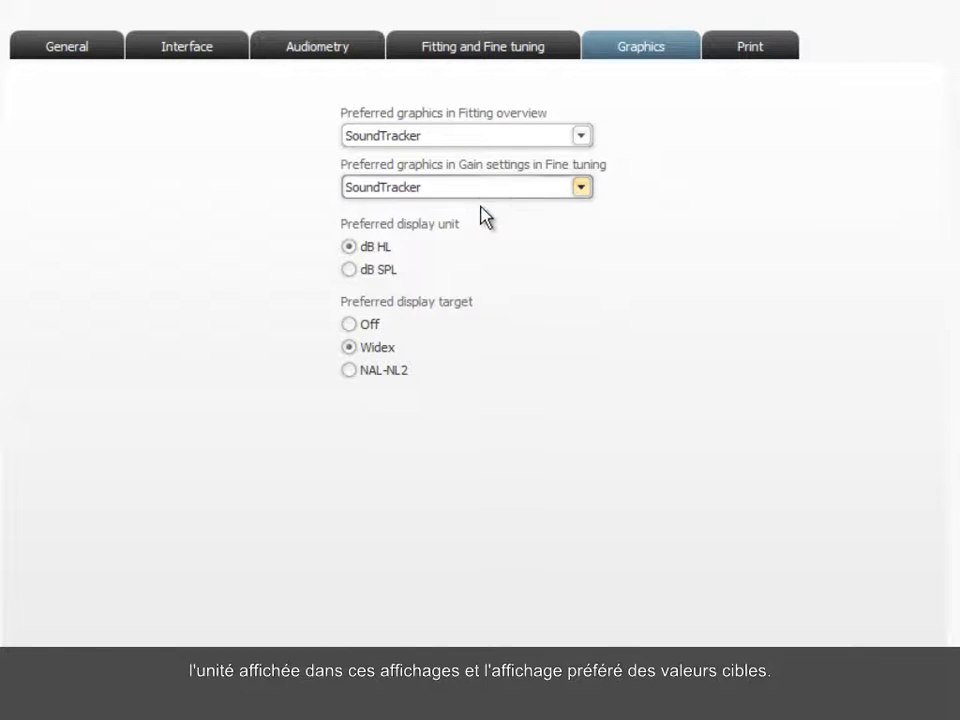
Step: Set the preferred display unit to dB HL and the preferred display target to NAL-NL2
click(380, 280)
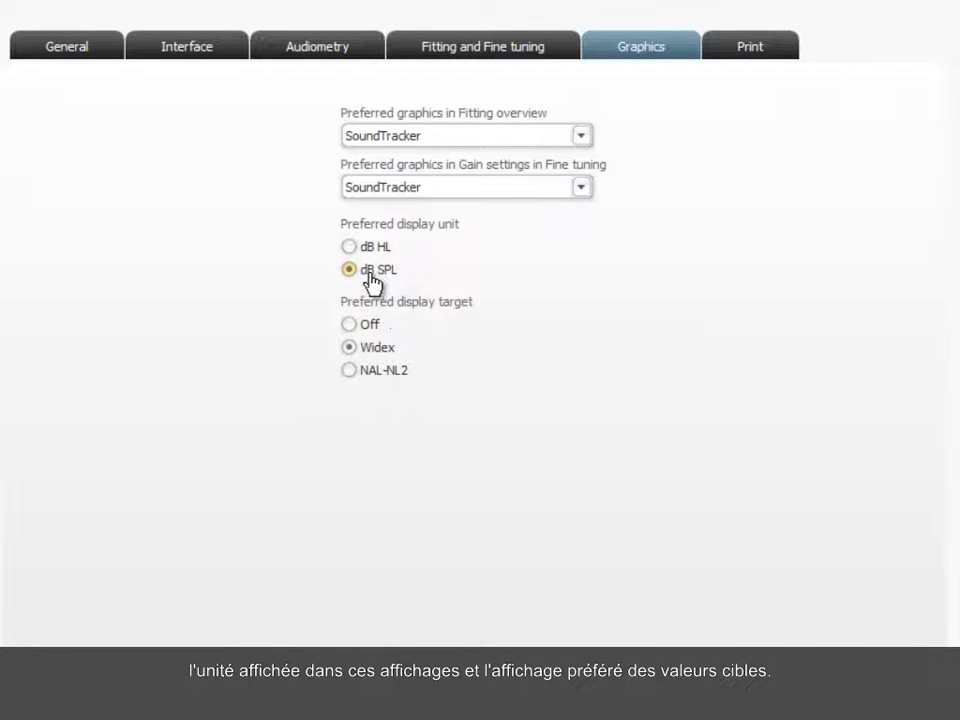
click(378, 248)
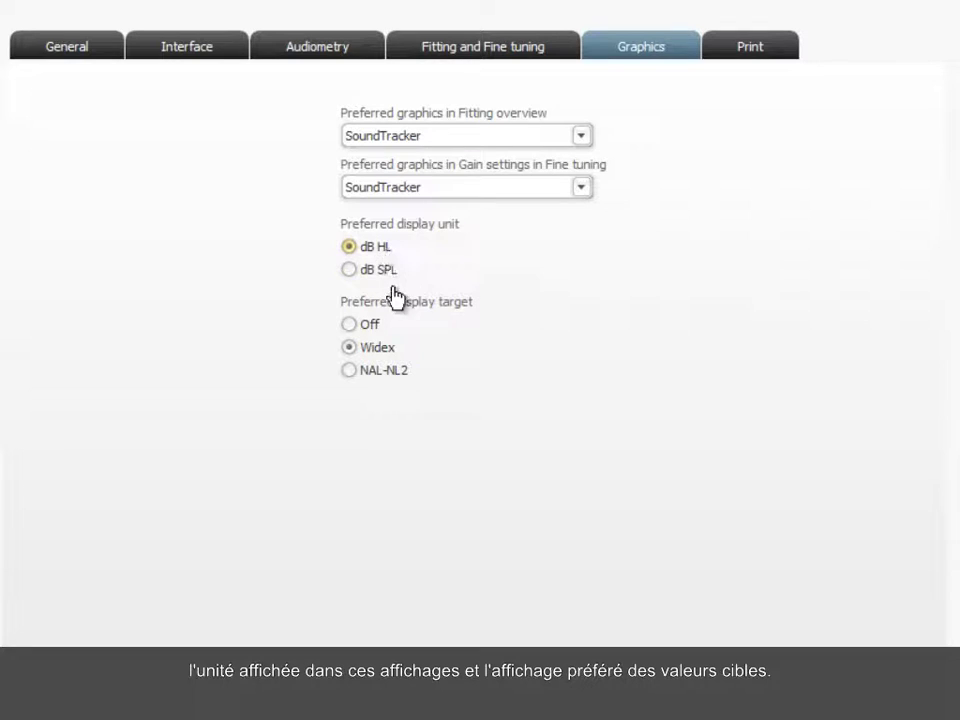
click(380, 350)
click(386, 375)
Step: In the print settings, choose Speech spectra for both the first and second graphics views of the printouts
click(752, 48)
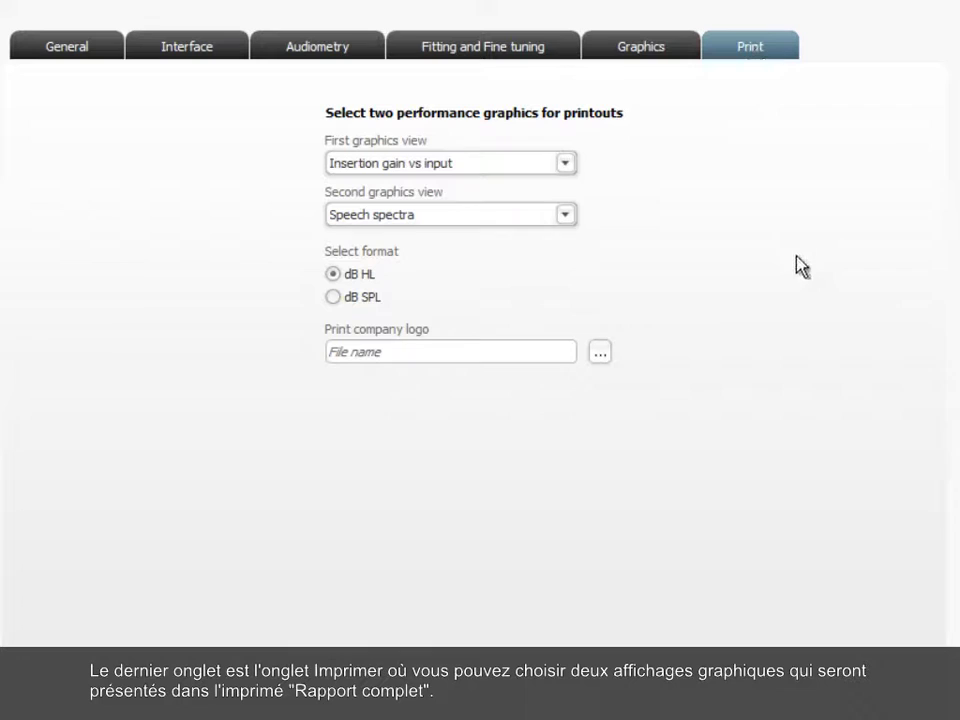
click(566, 165)
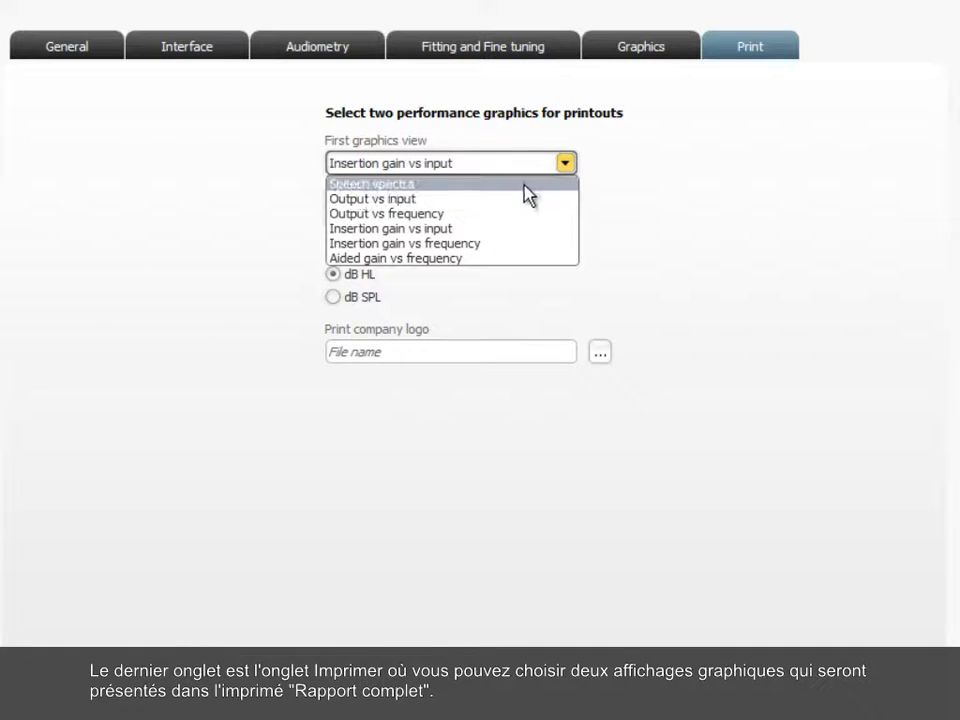
click(527, 195)
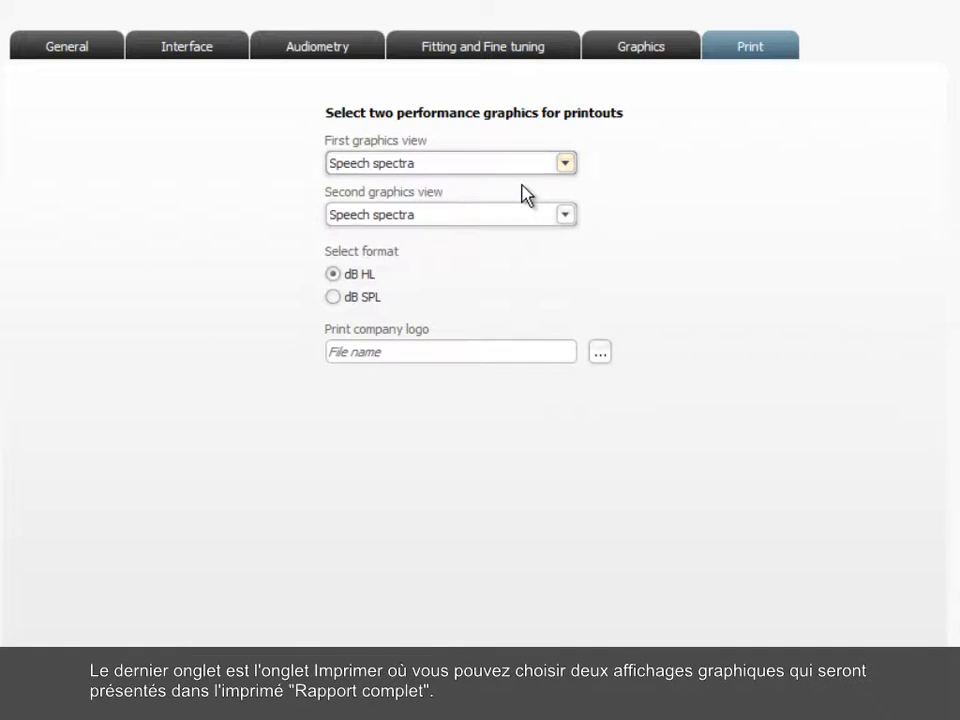
click(481, 234)
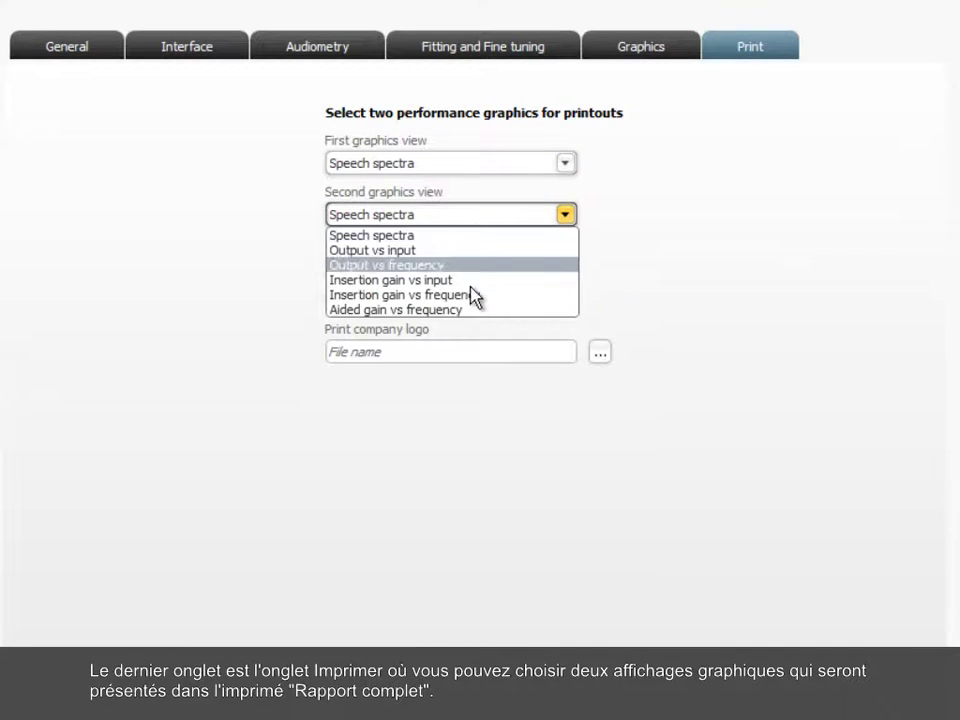
click(486, 236)
Step: Set the printout format to dB HL and browse for a company logo image, cancelling without selecting a file
click(352, 298)
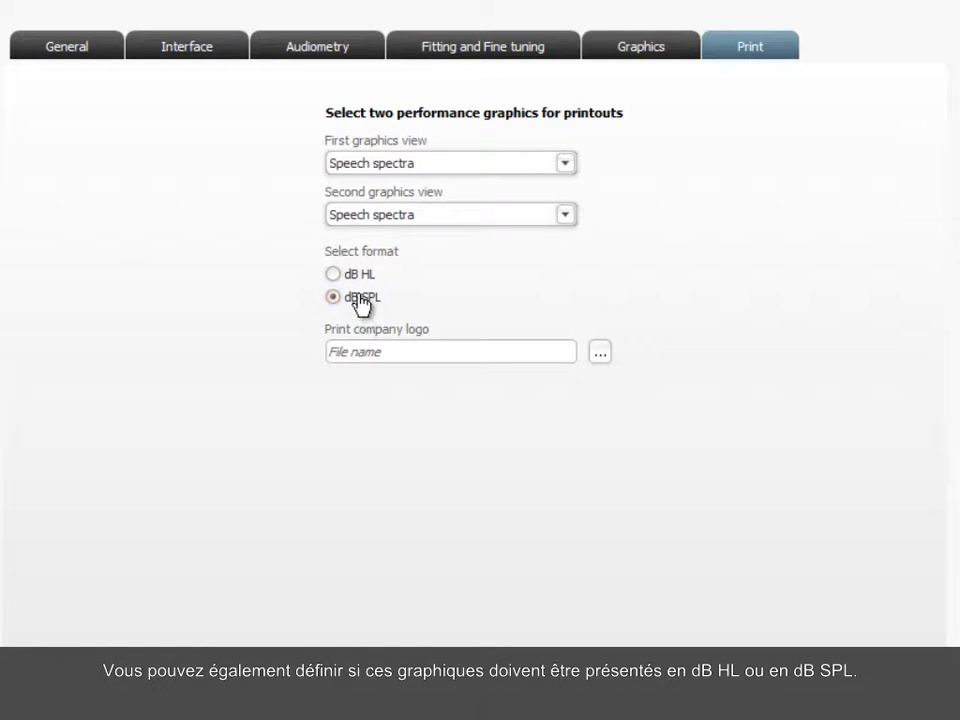
click(360, 274)
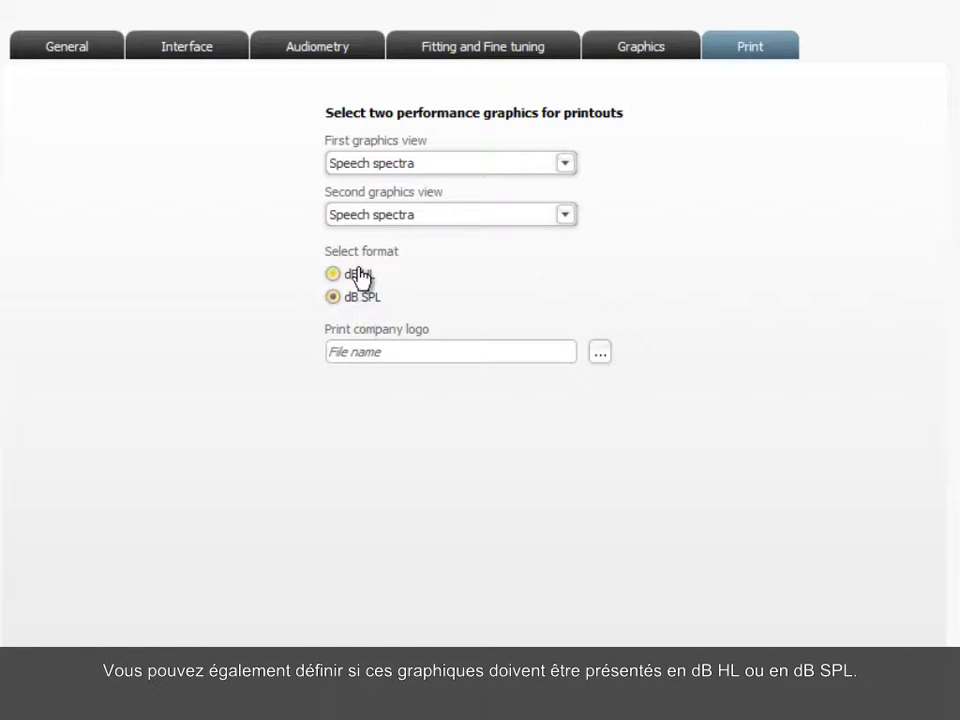
click(600, 356)
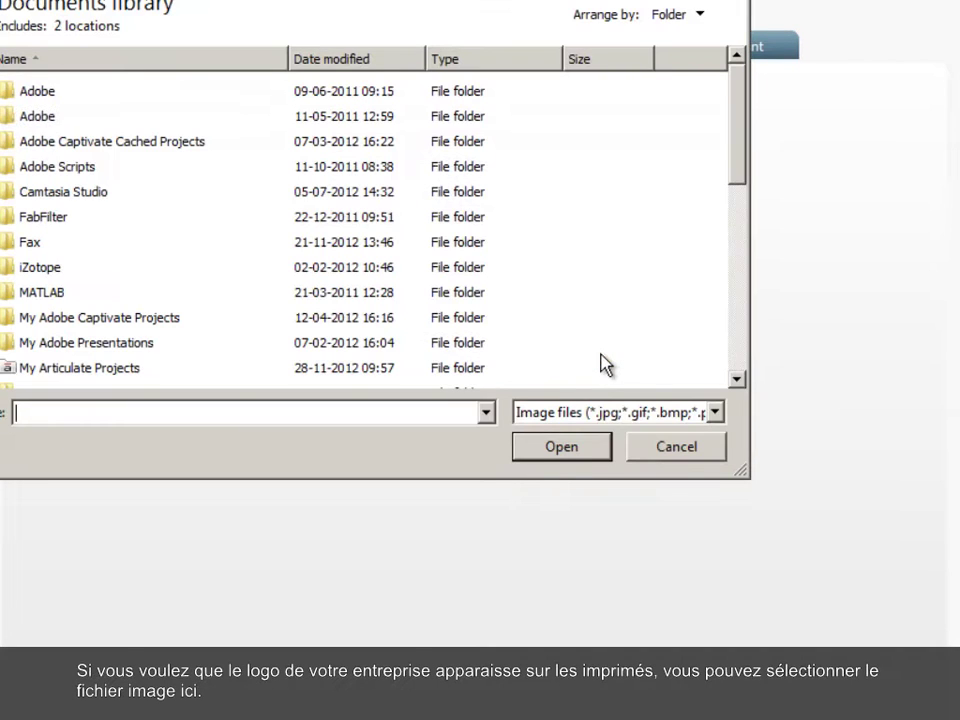
click(686, 455)
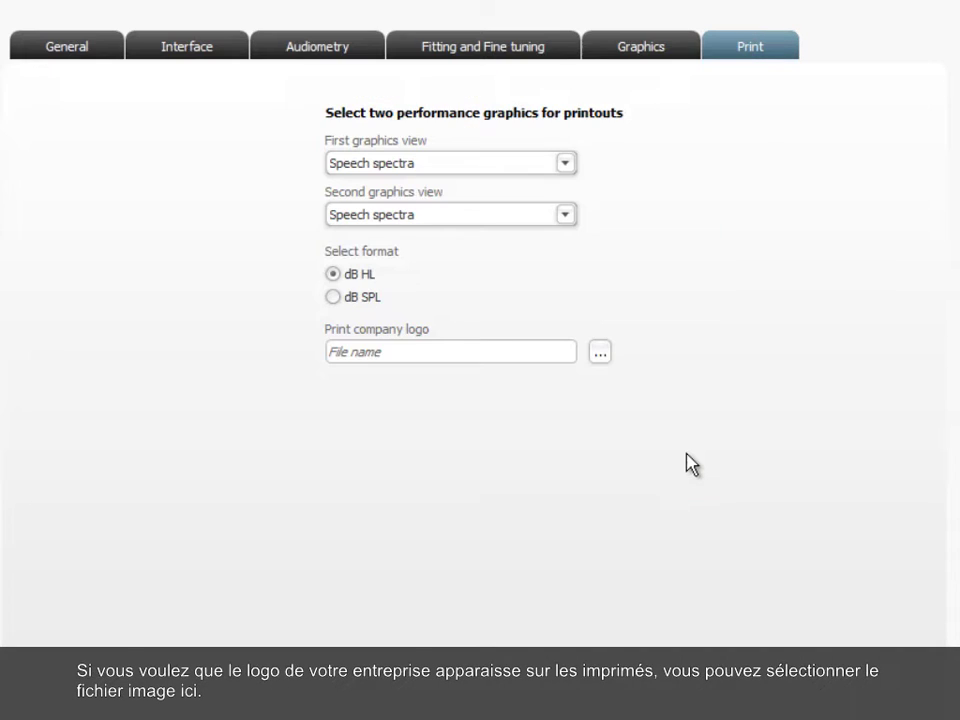